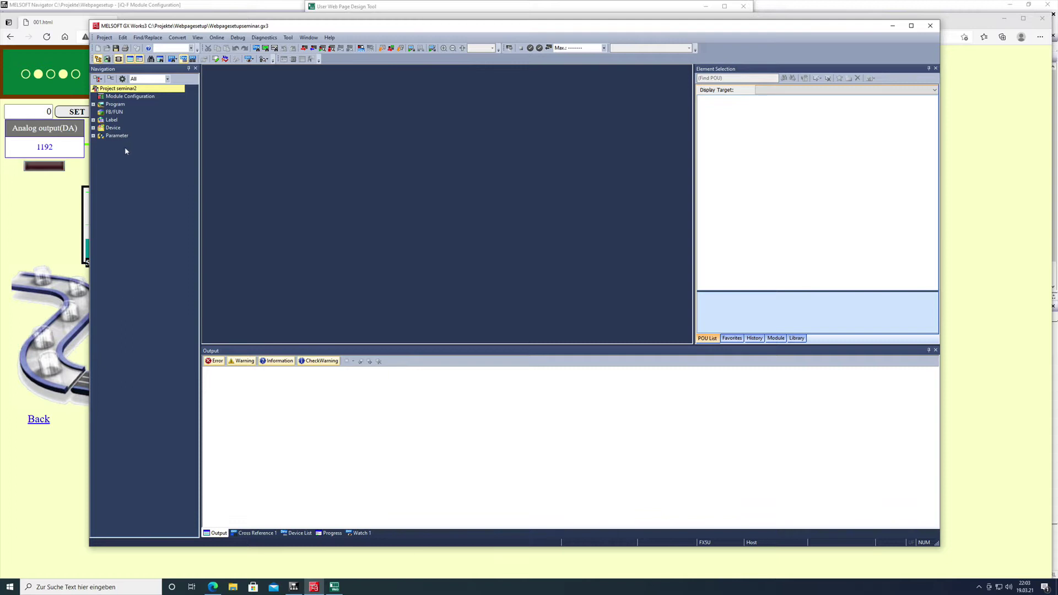
Open the FX5UCPU CPU Parameter and the Module Parameter Ethernet Port settings
click(93, 136)
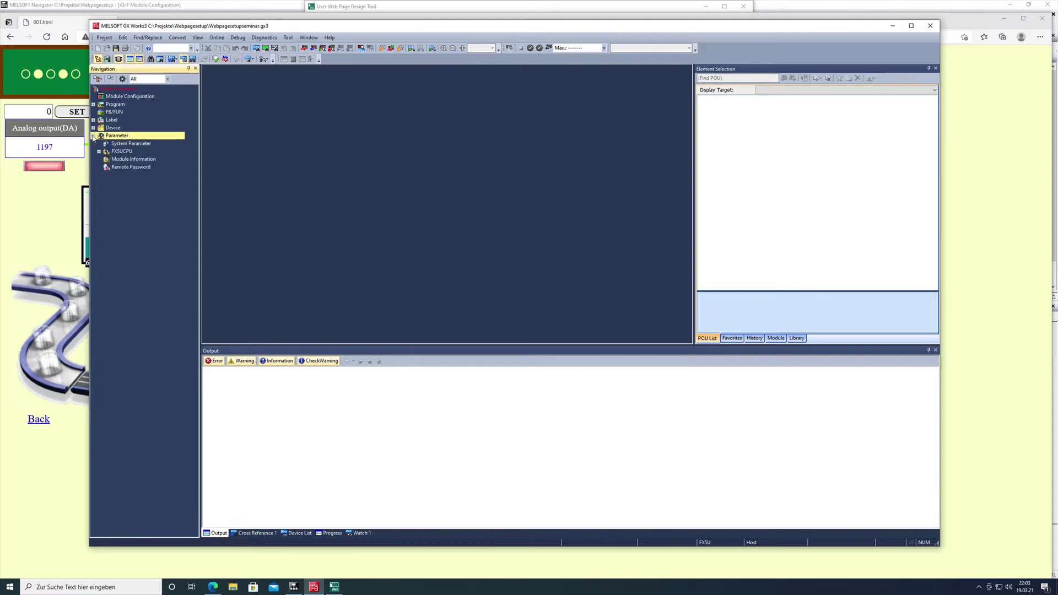
double_click(130, 151)
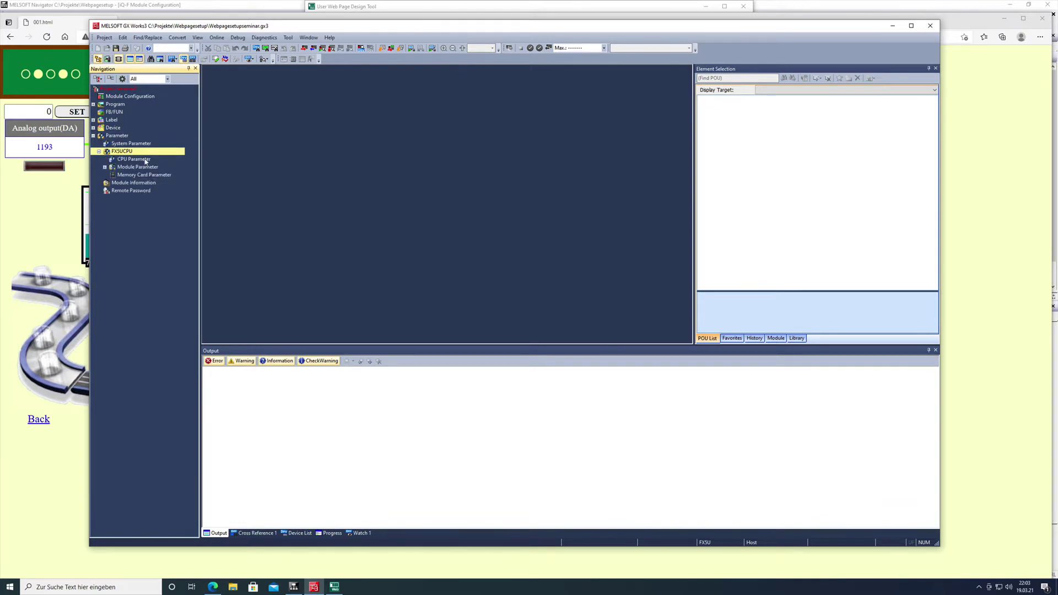
double_click(145, 159)
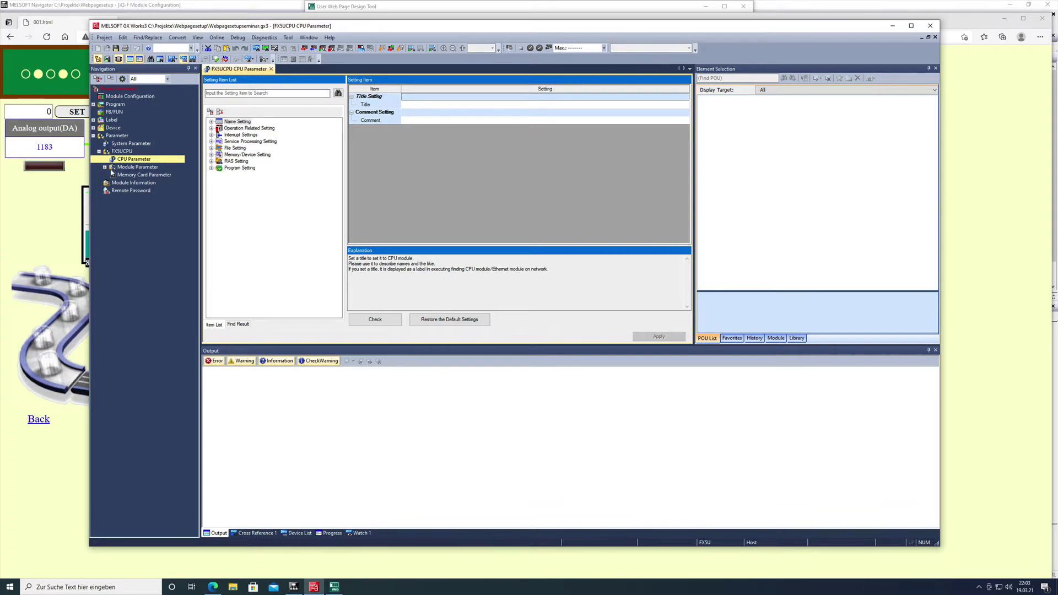
click(104, 168)
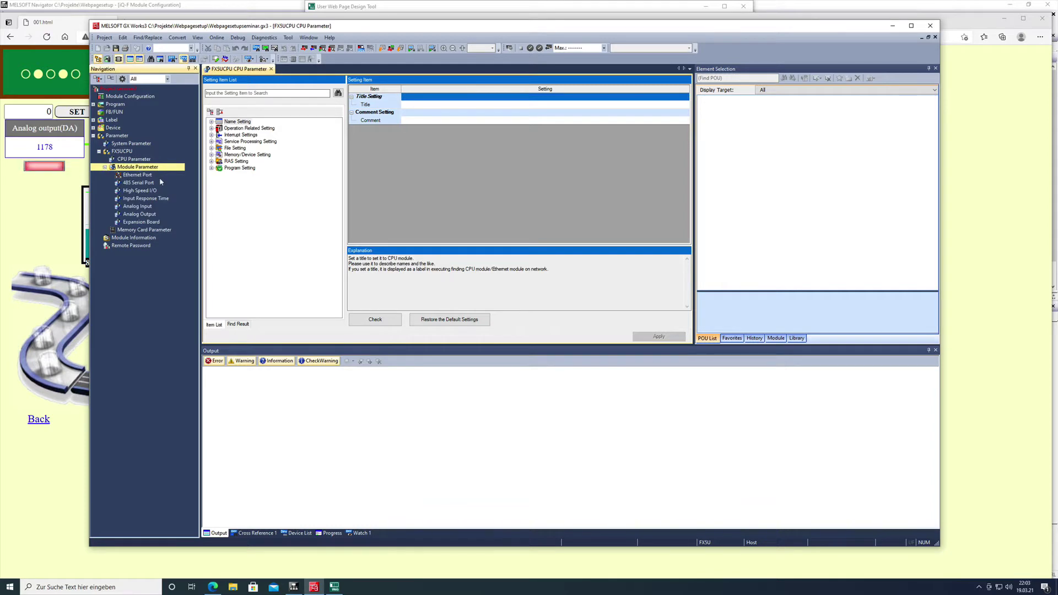
click(145, 175)
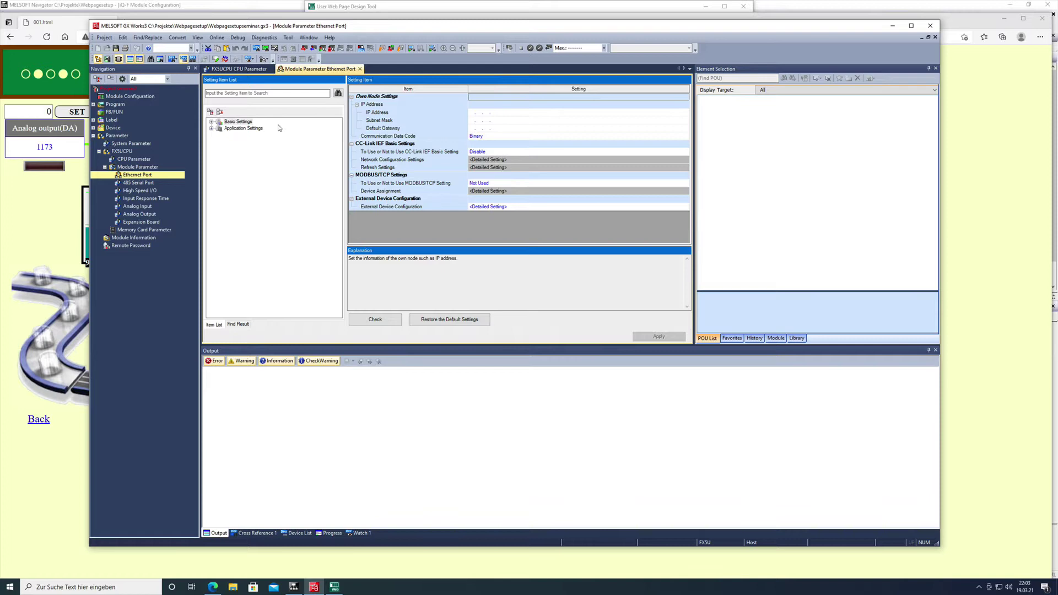
Under Own Node Settings, enter IP 192.168.2.50, subnet 255.255.255.0 and gateway 192.168.2.1
double_click(241, 122)
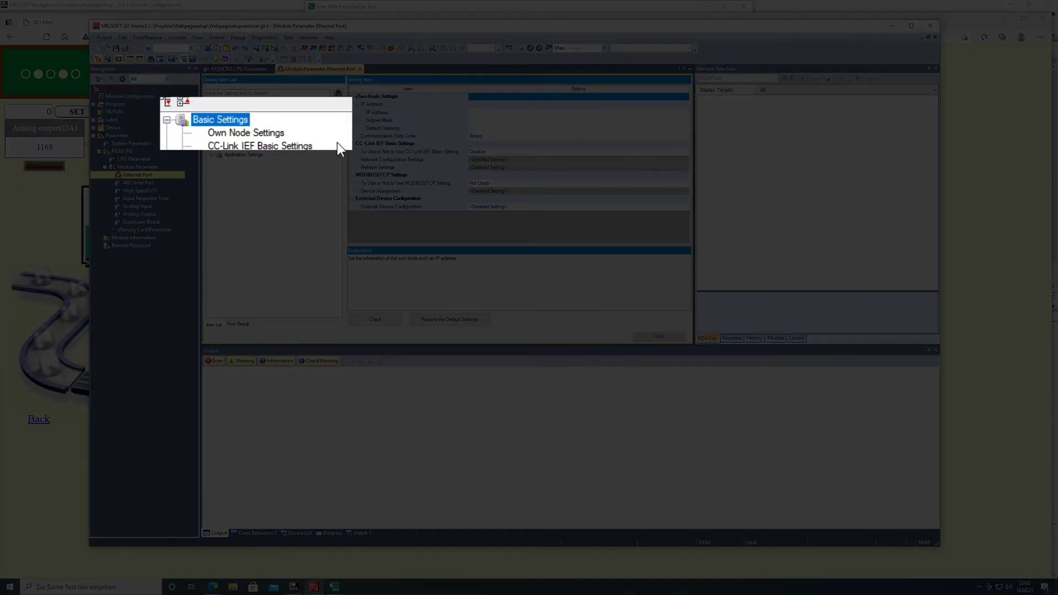
click(263, 128)
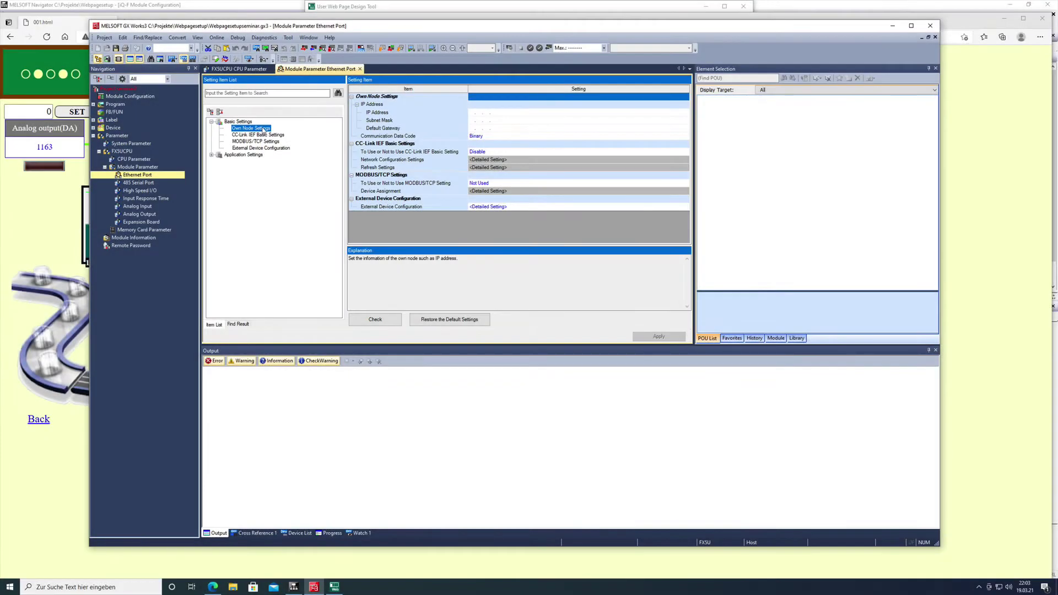
click(496, 114)
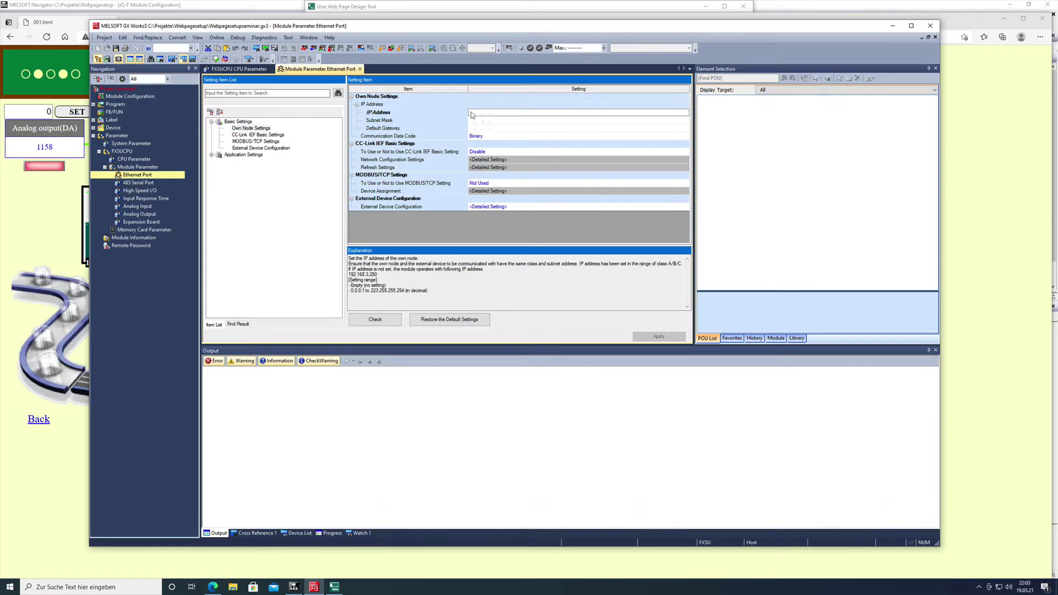
click(472, 114)
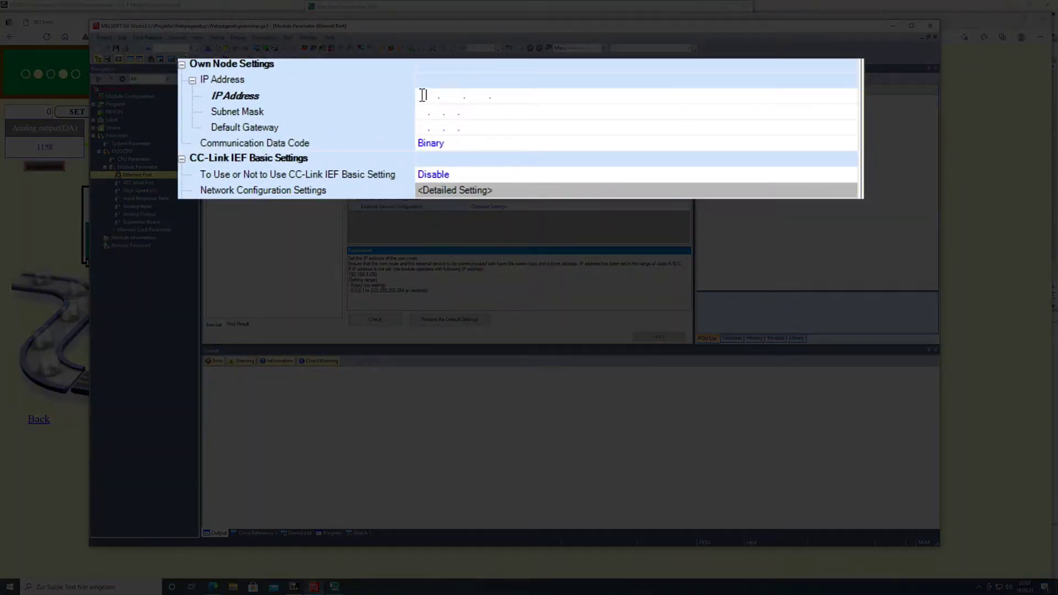
text(192 . 168 . 2 . 50)
click(428, 117)
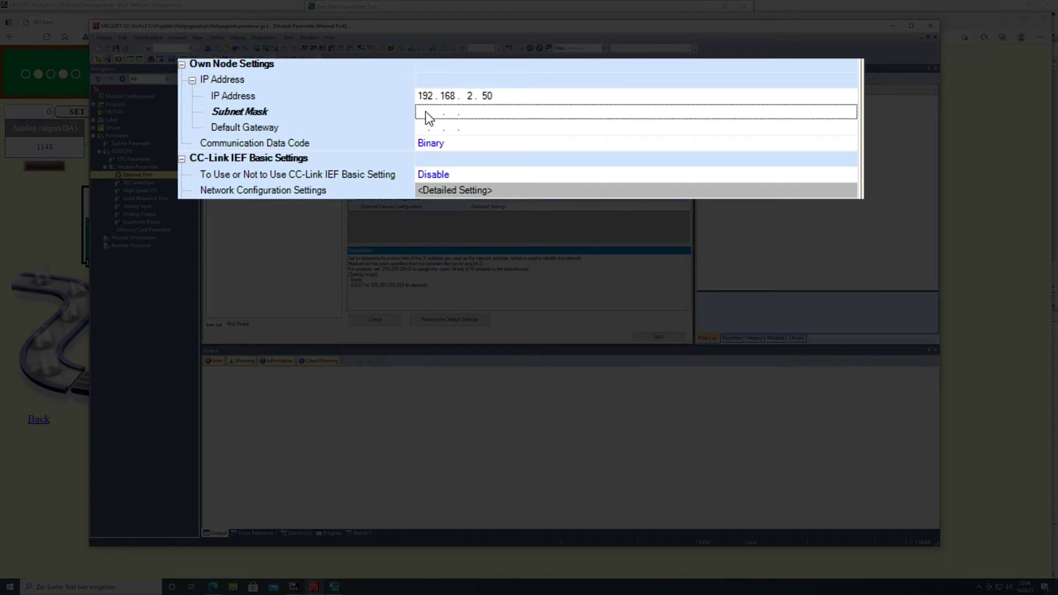
click(422, 117)
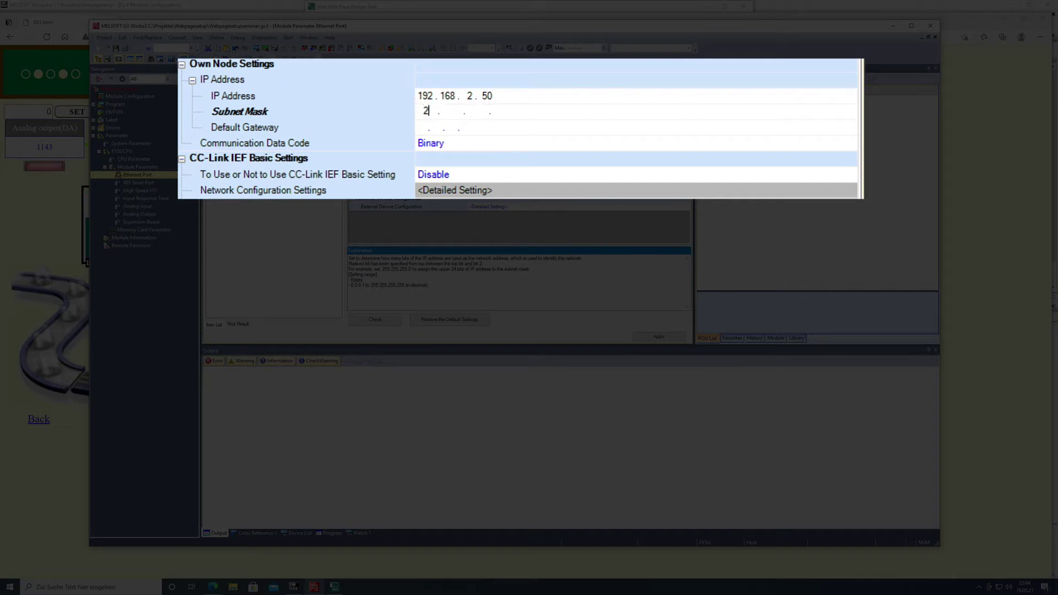
text(255 . 255 . 255 .  )
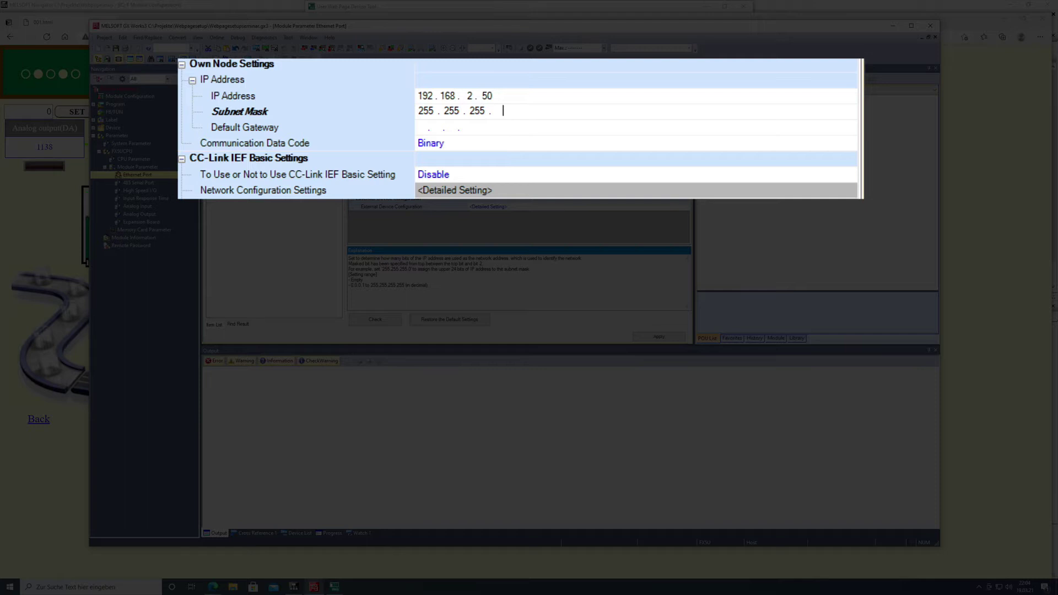
text(0)
click(422, 130)
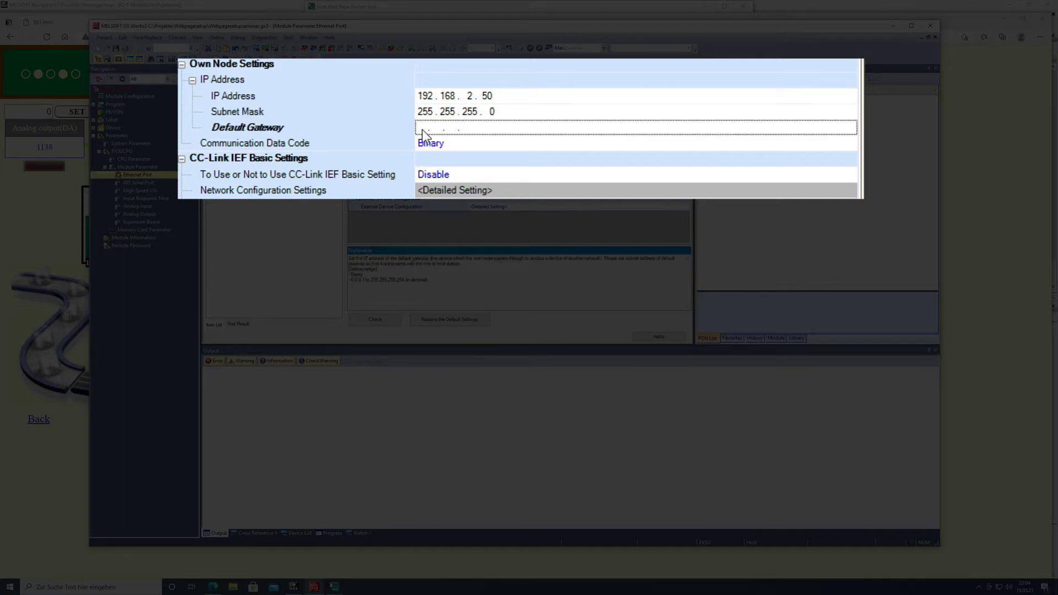
text(192 . )
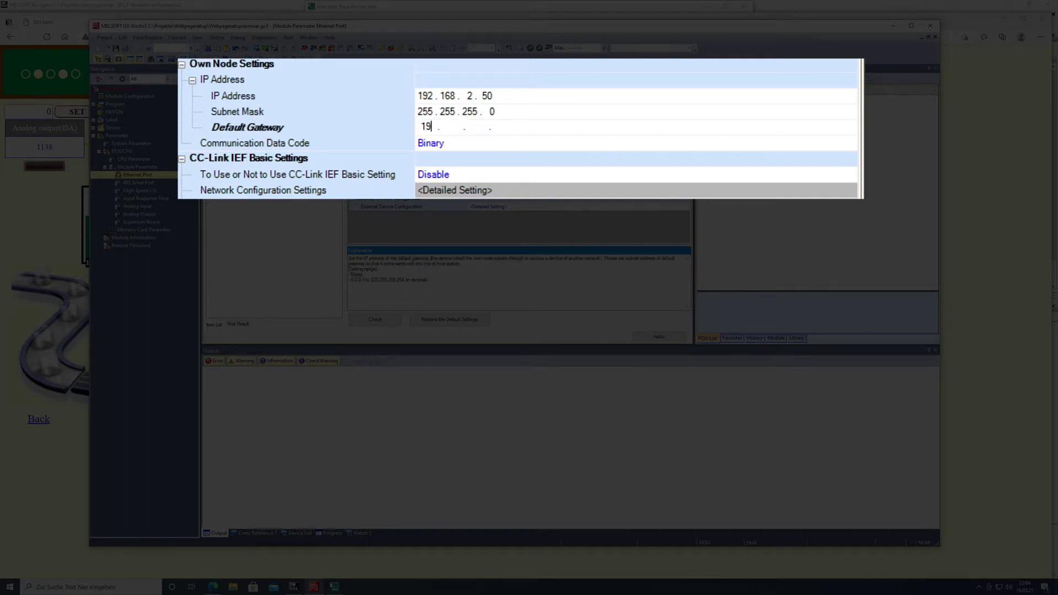
text(168 . 2 . 1)
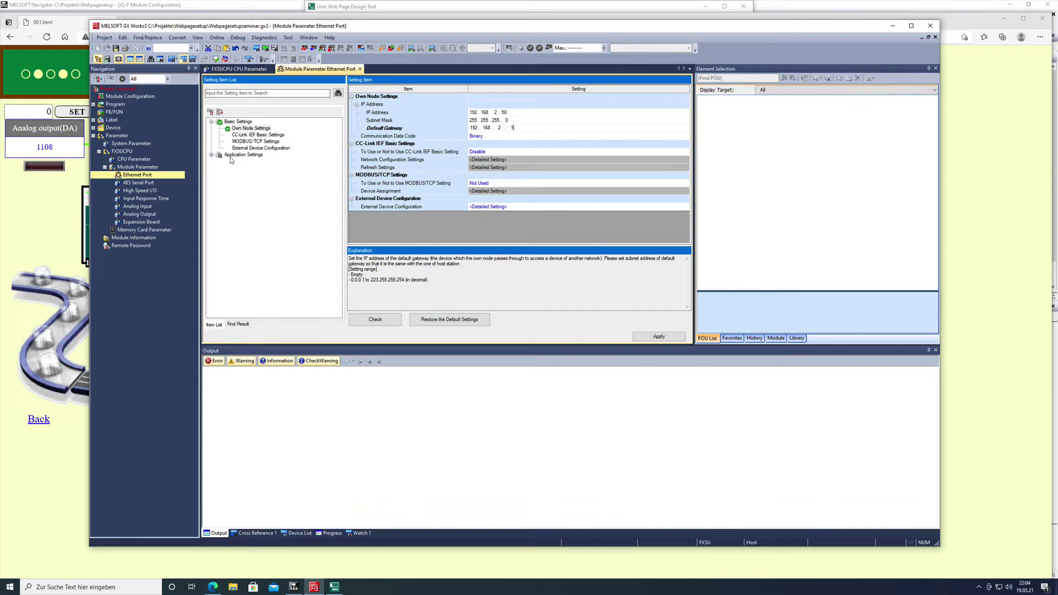
Set Web Server Settings to Use and bring up its Account Settings list
click(211, 156)
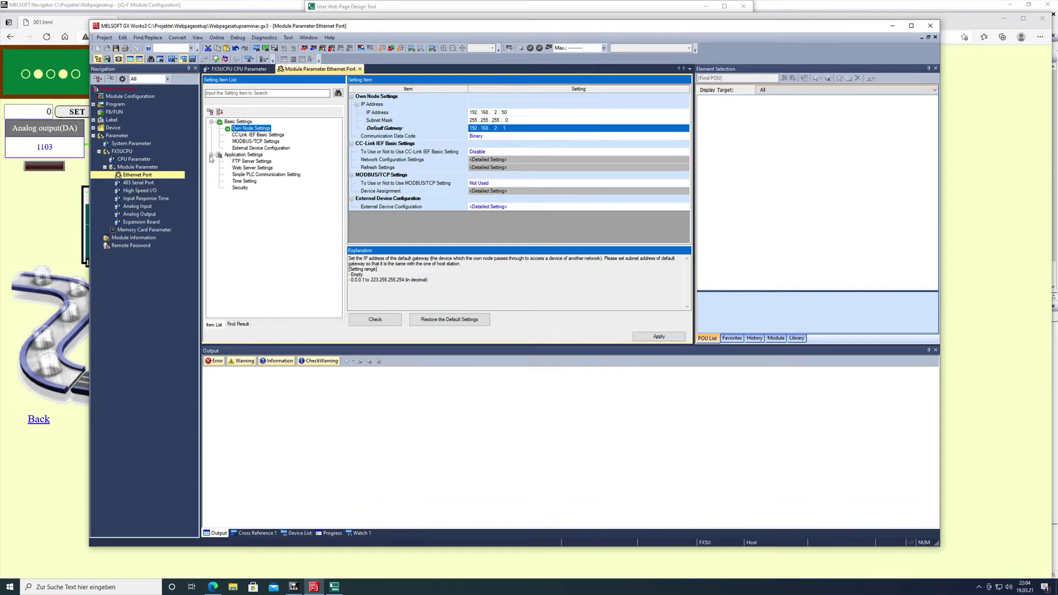
click(252, 168)
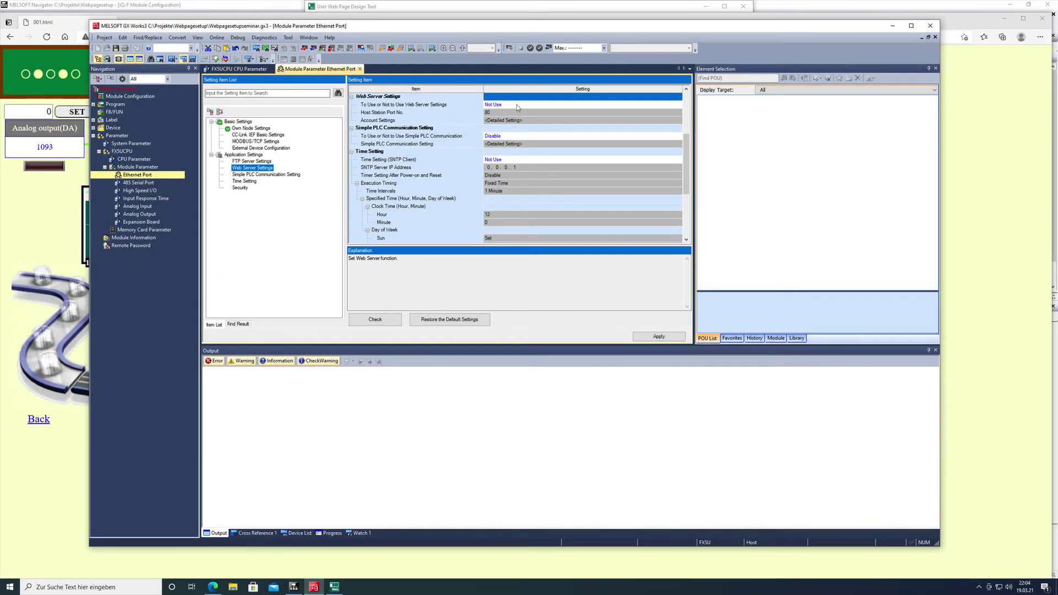
click(518, 105)
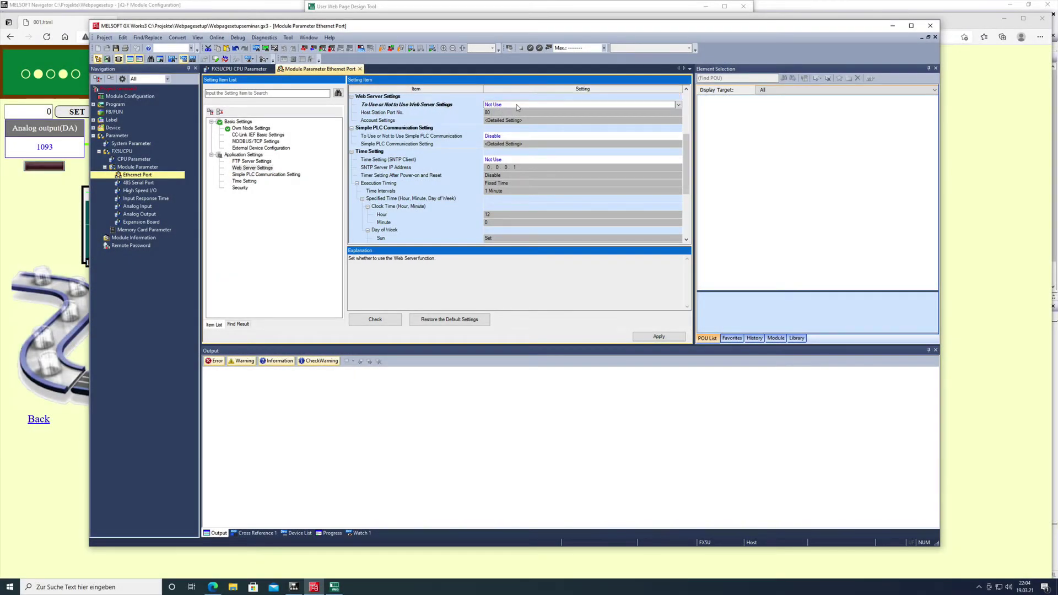
click(679, 105)
click(553, 122)
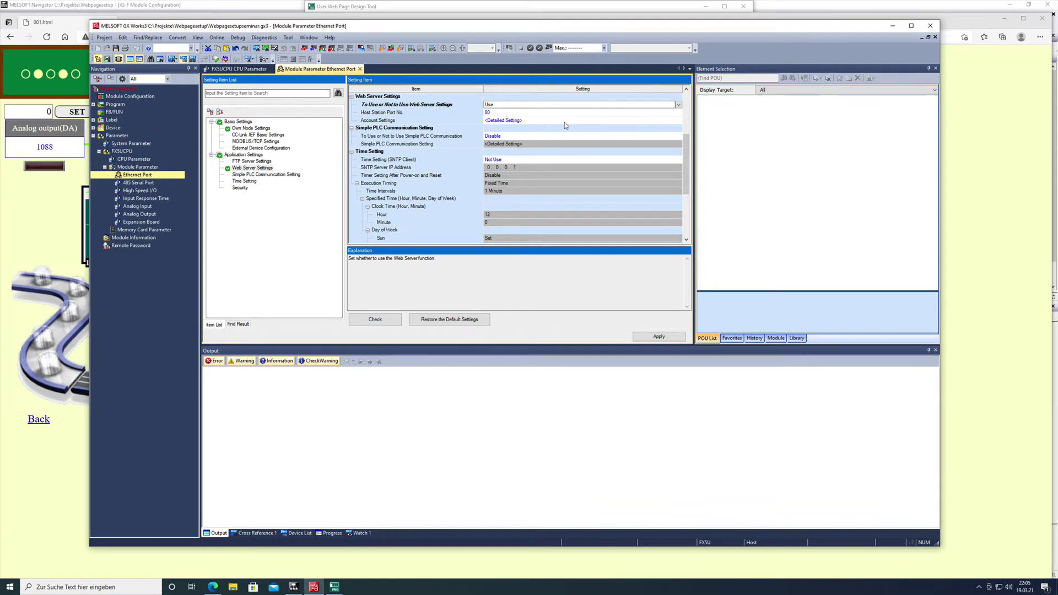
click(564, 122)
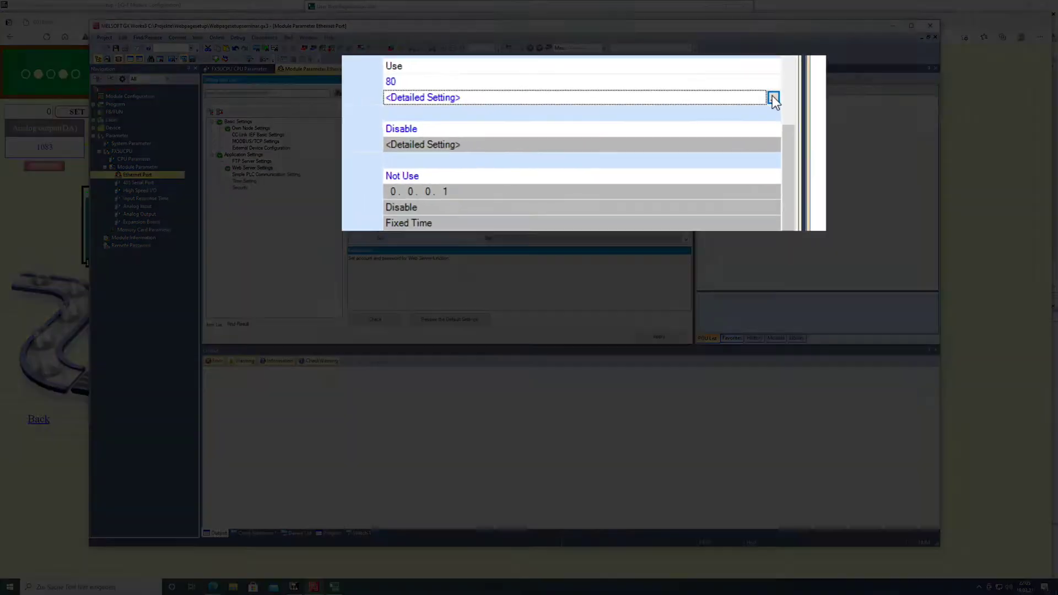
click(678, 120)
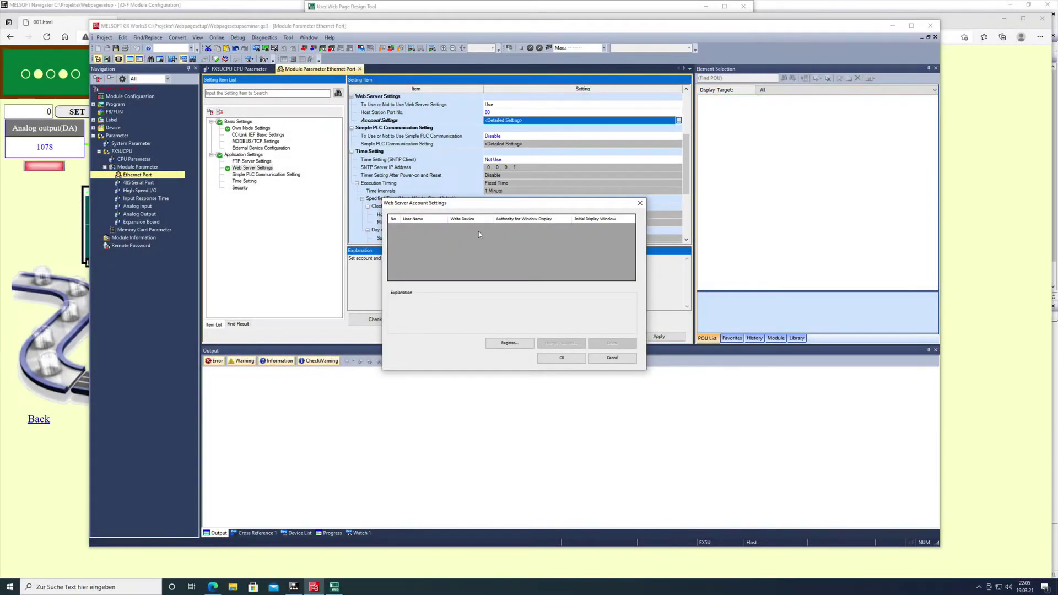
Register a new web server user with a user name and password entered twice
click(508, 345)
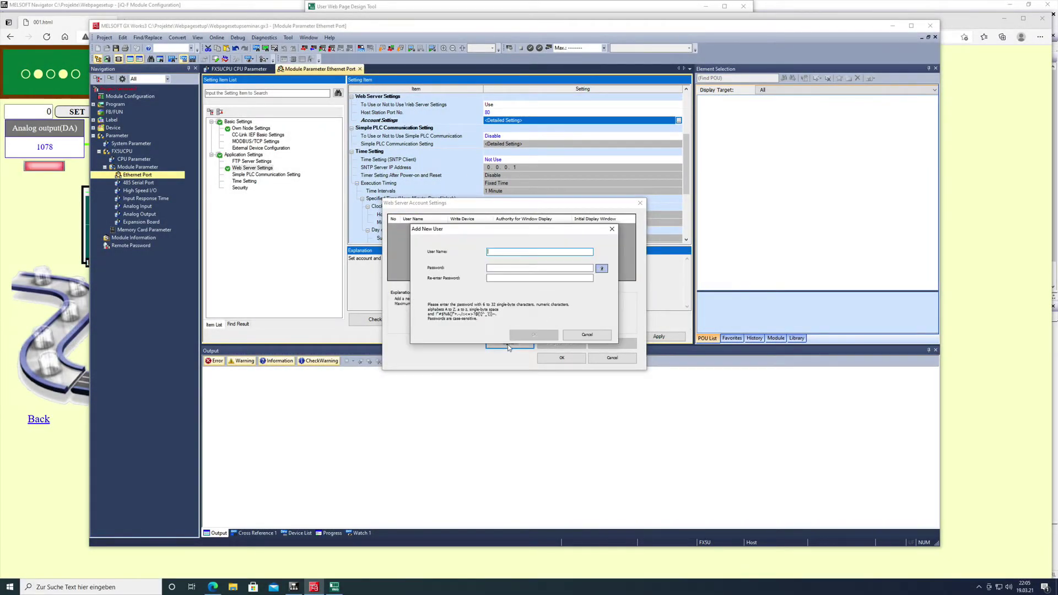
click(596, 335)
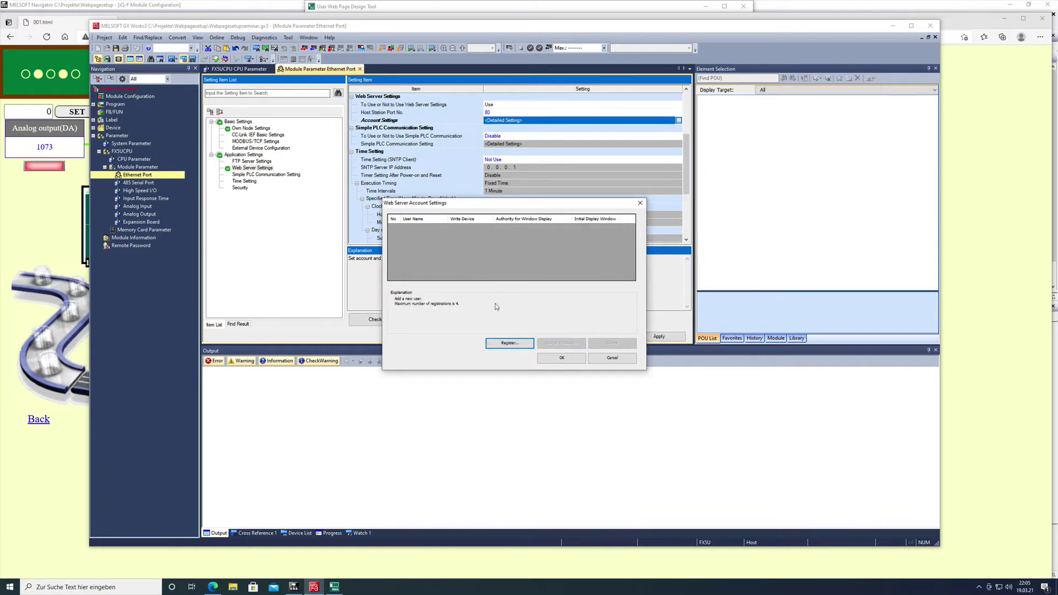
click(515, 346)
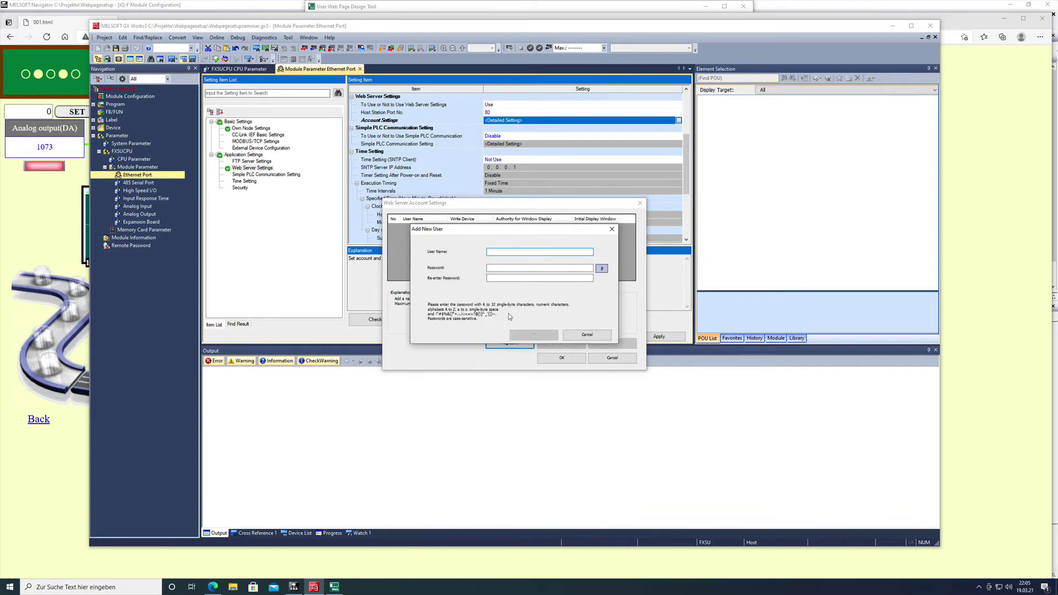
text(Gerd)
click(493, 268)
text(1)
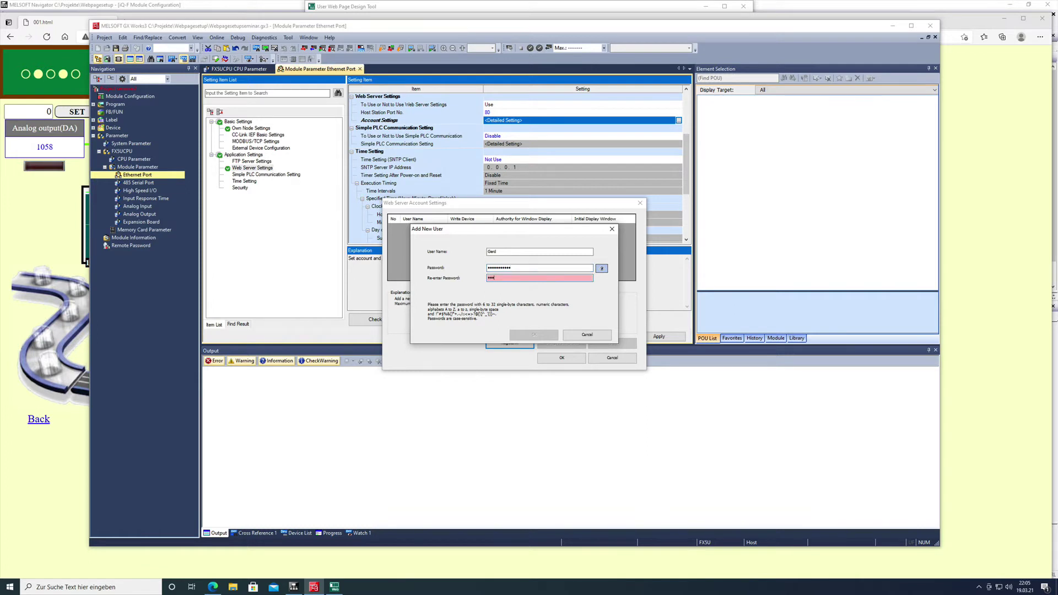
text(1)
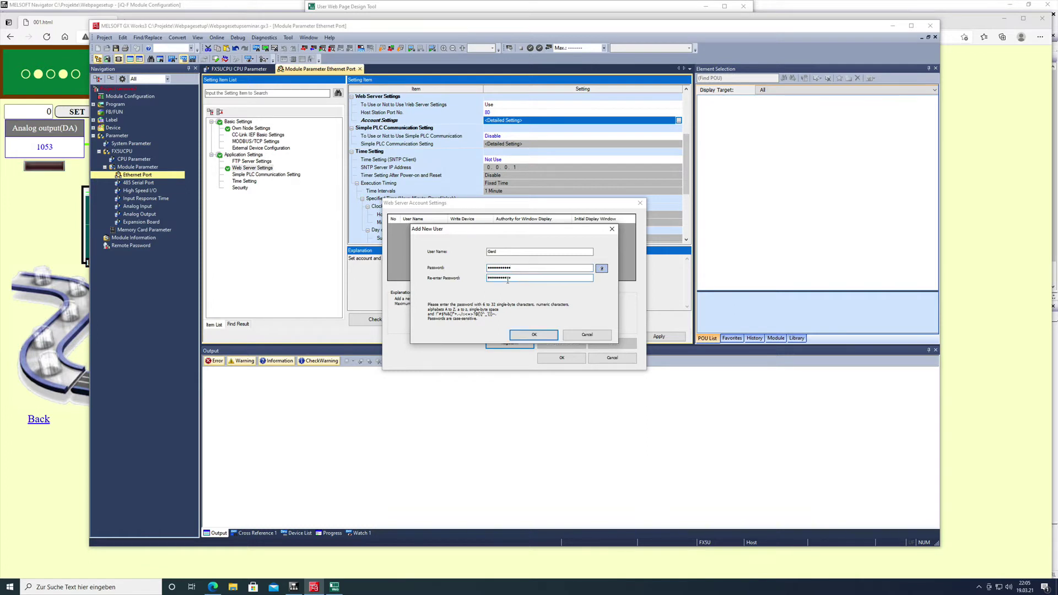
click(539, 335)
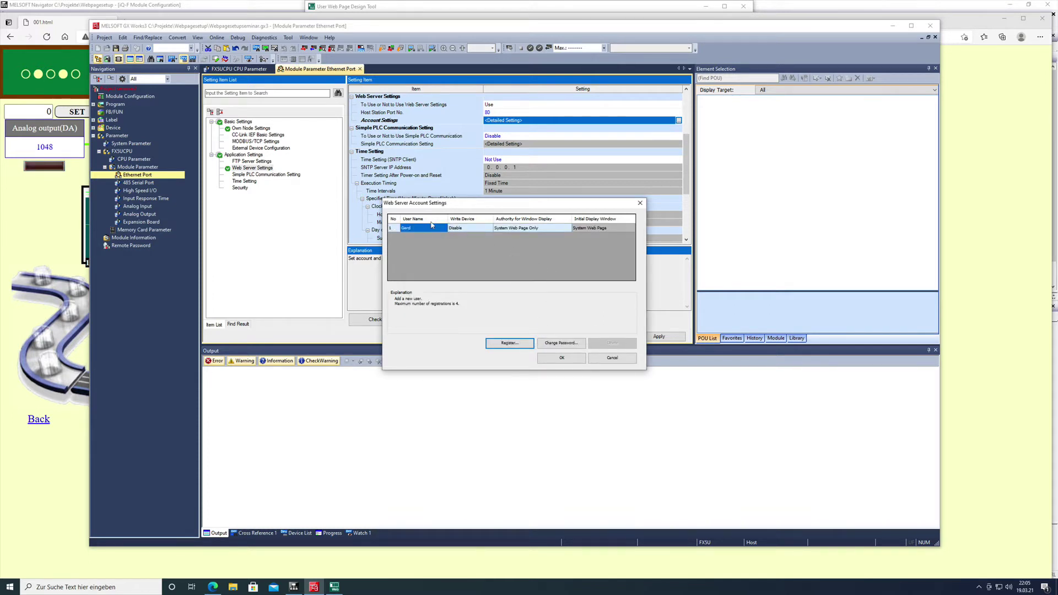
Give the user Write Device Enable and Permit Both Displays window authority
click(466, 230)
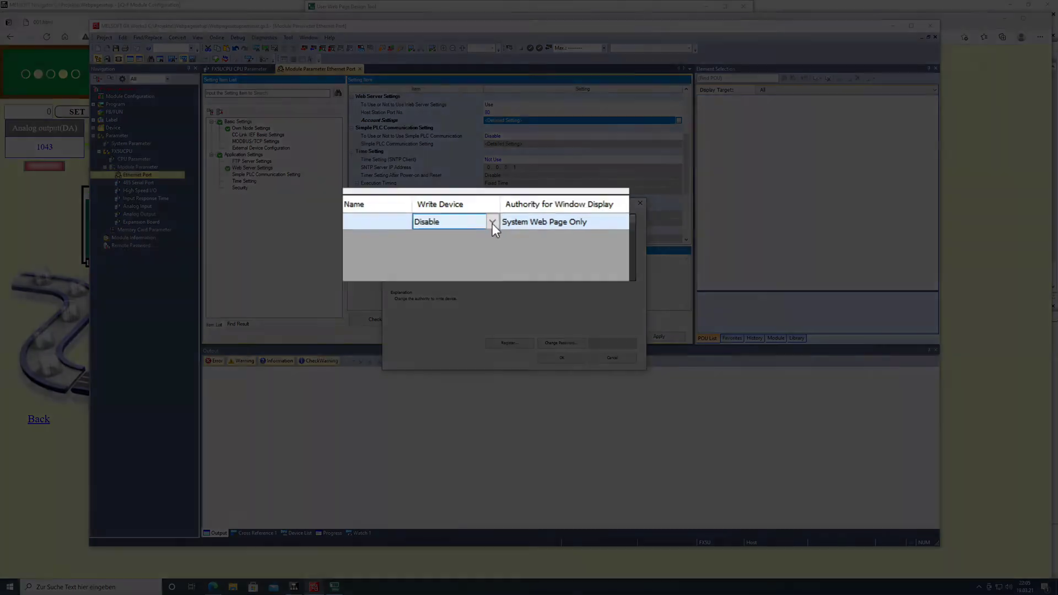
click(492, 222)
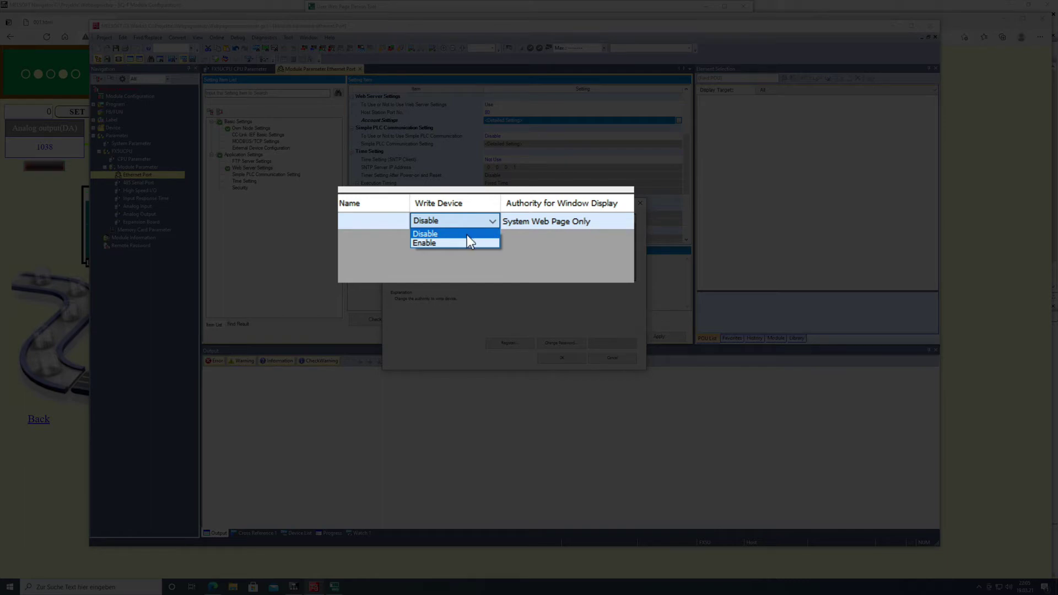
click(429, 243)
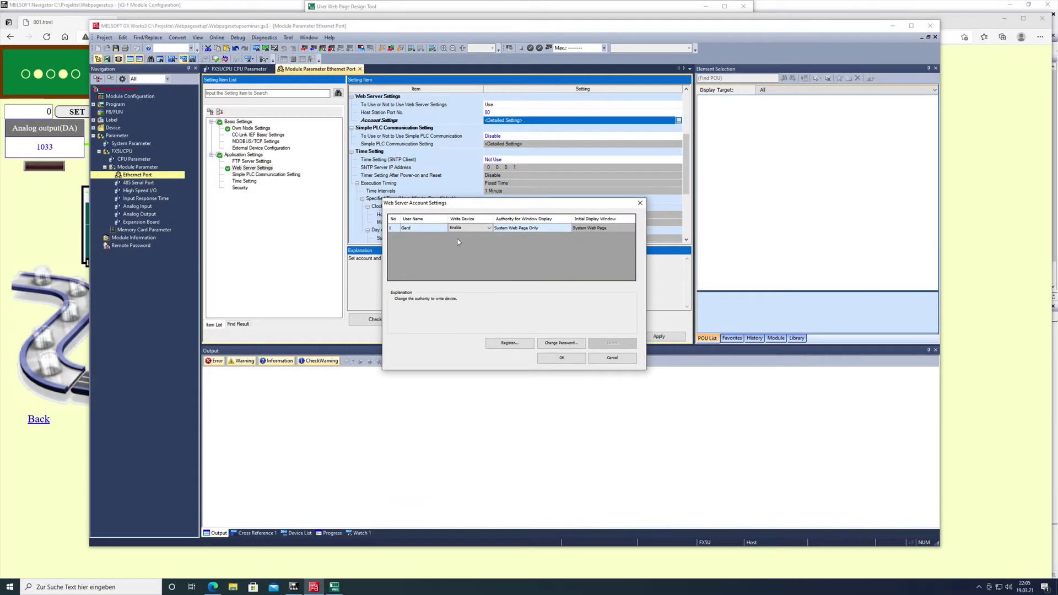
click(549, 228)
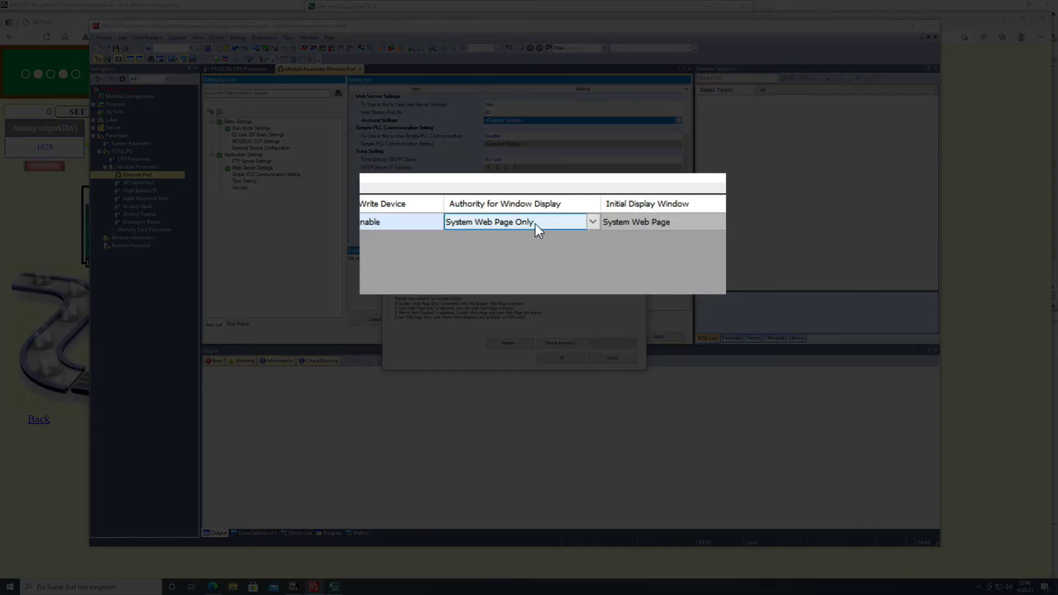
click(590, 220)
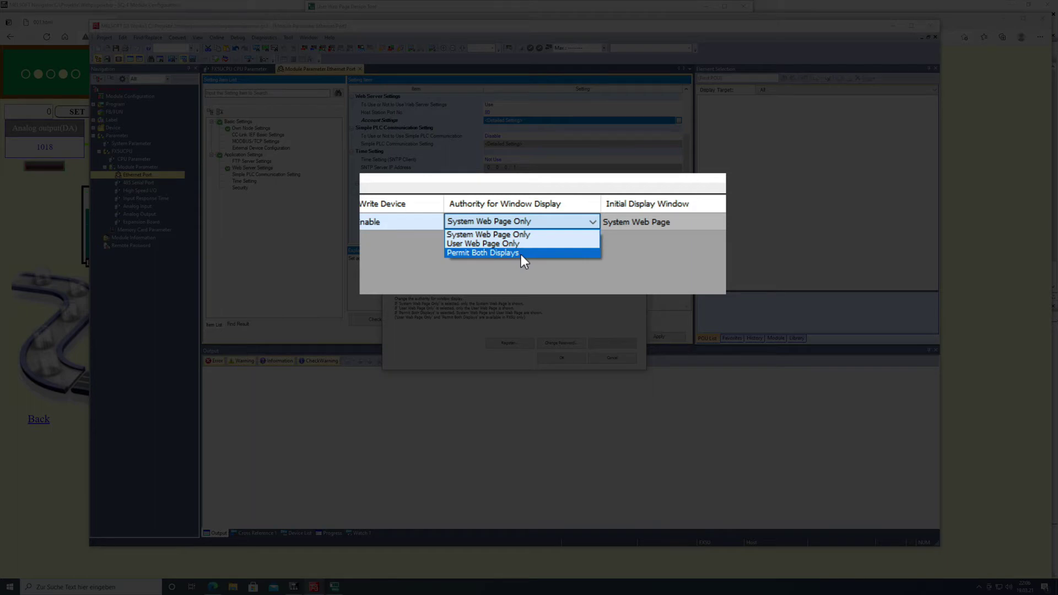
click(530, 242)
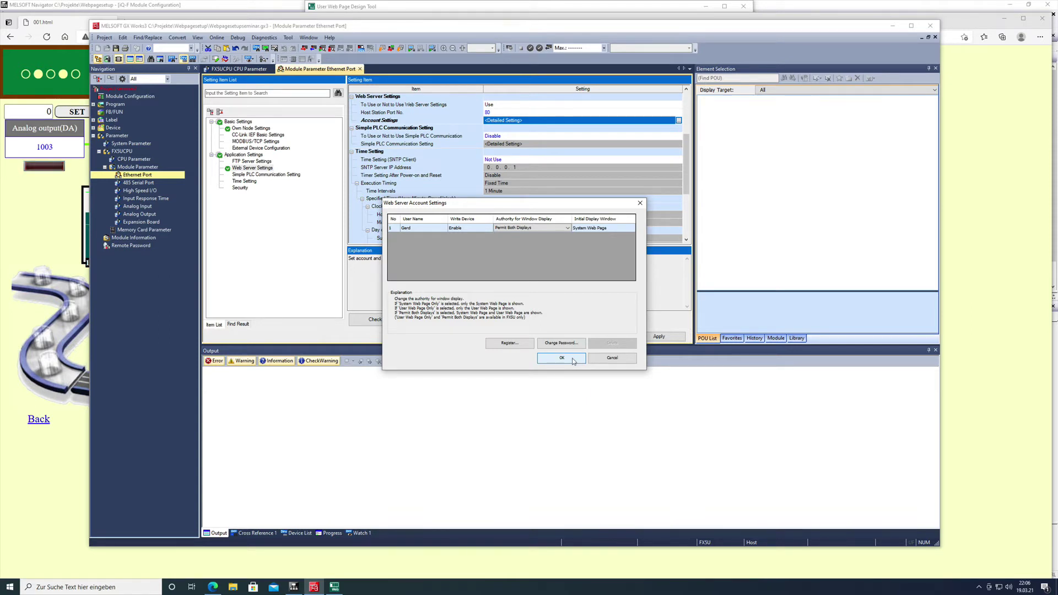
Close the web server accounts and set the FTP server to Use
click(562, 358)
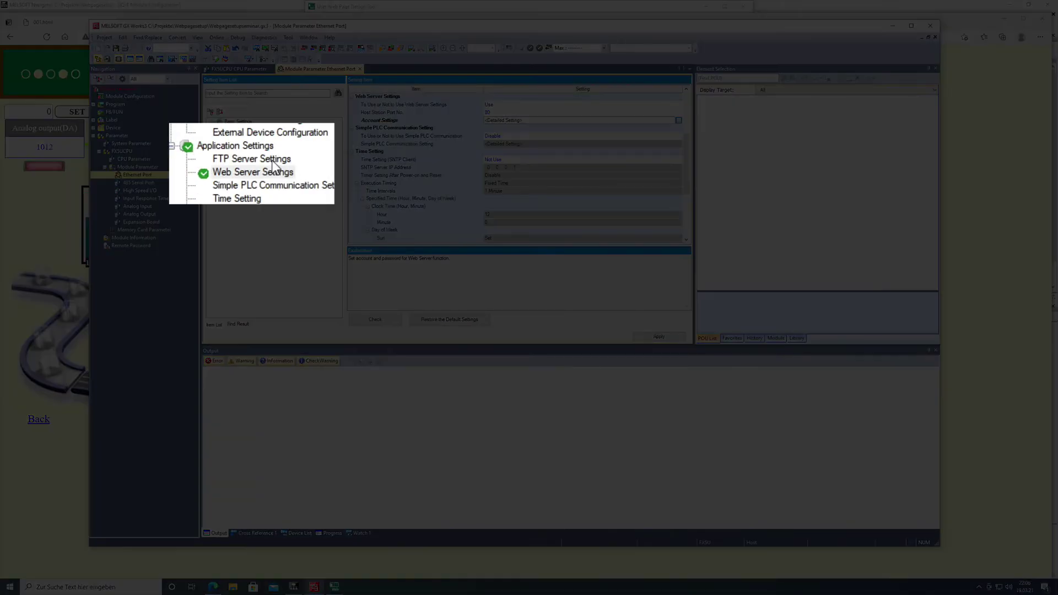
click(274, 162)
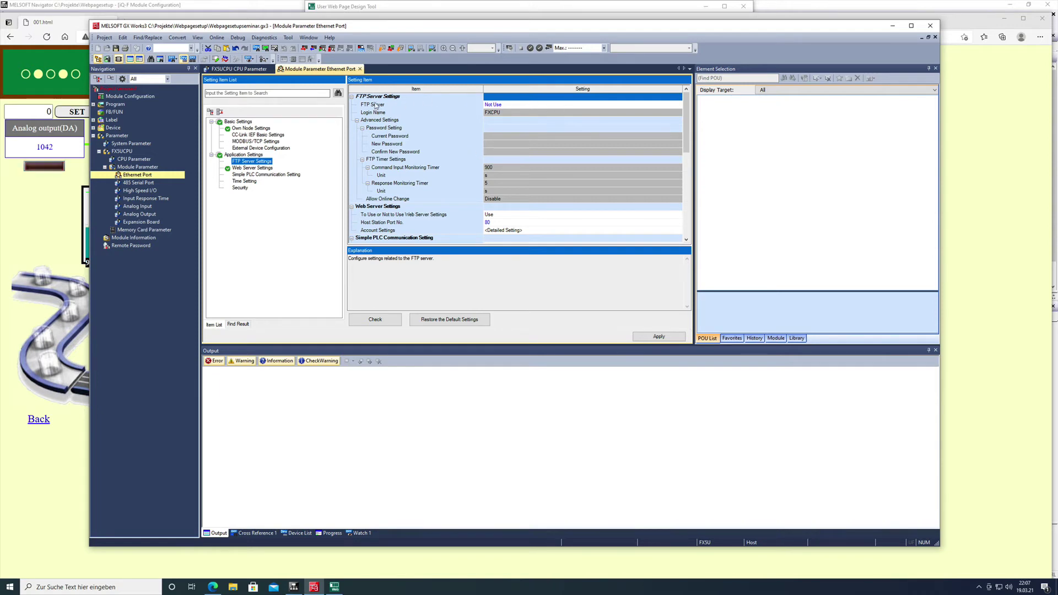
click(537, 108)
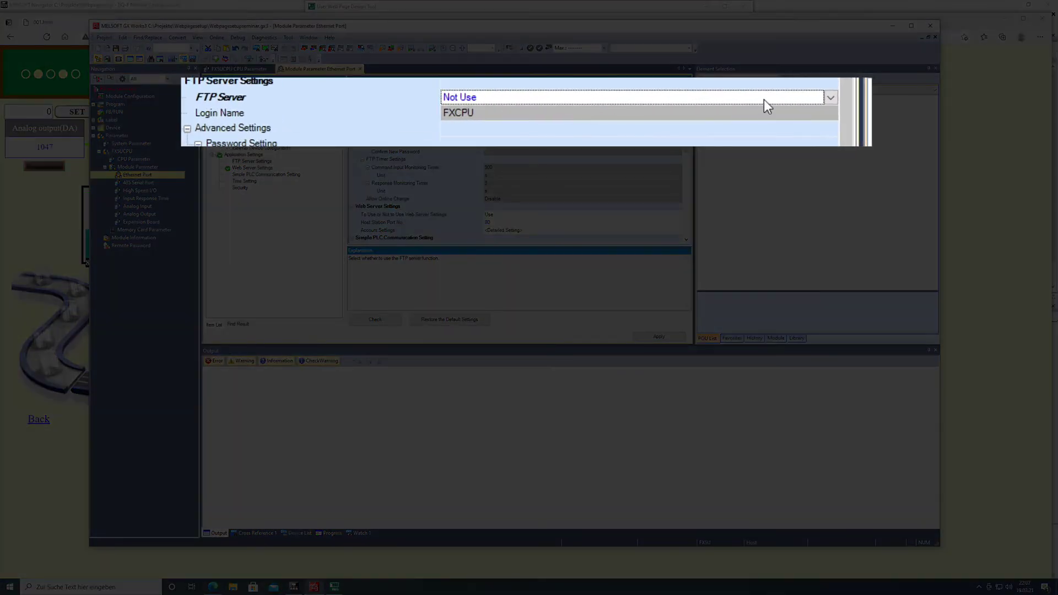
click(828, 100)
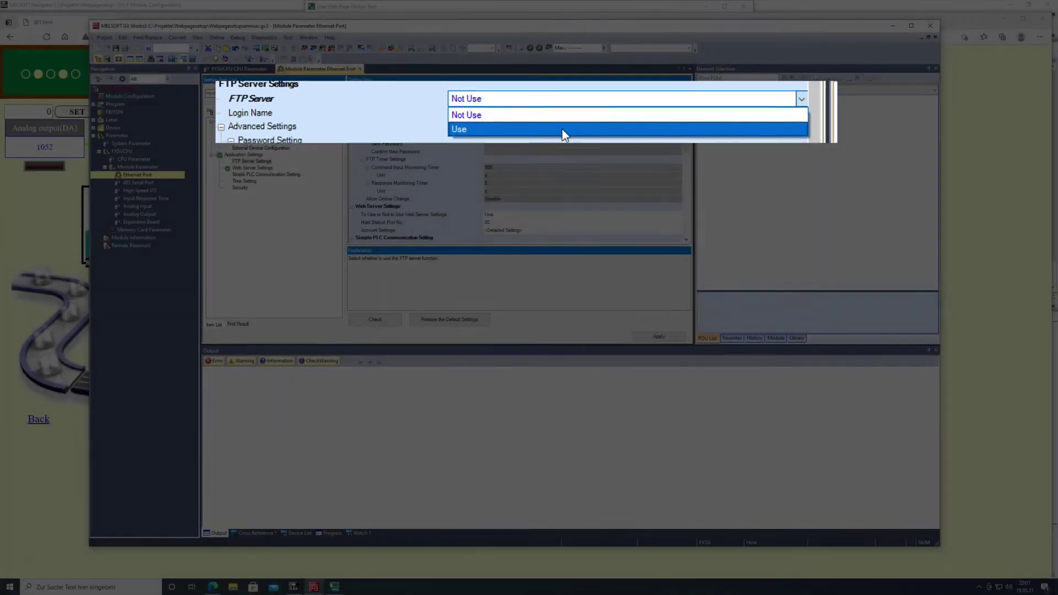
click(562, 130)
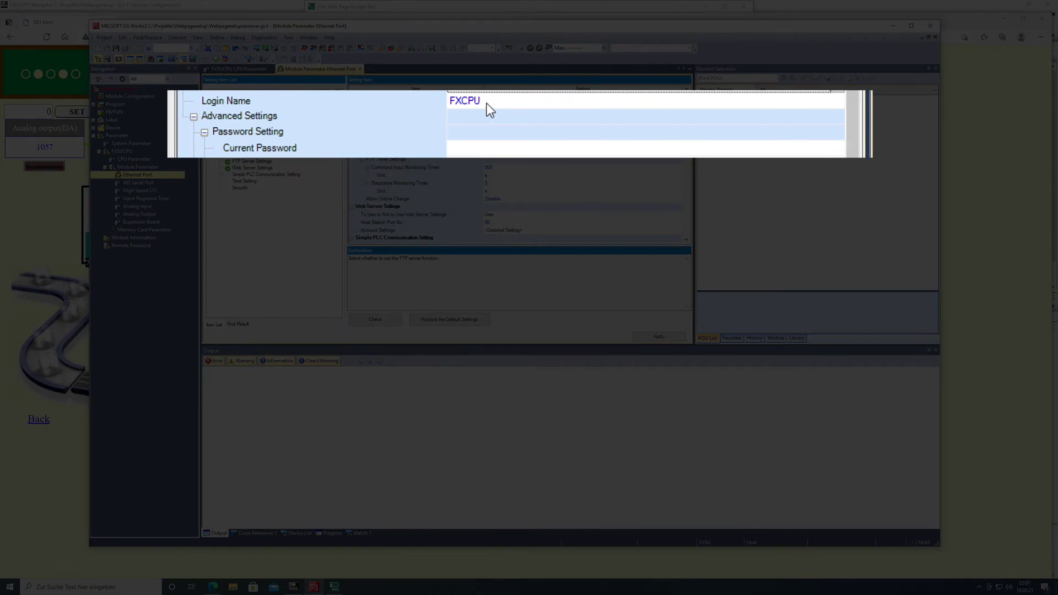
Replace the default FTP login name with the new user's name
click(486, 103)
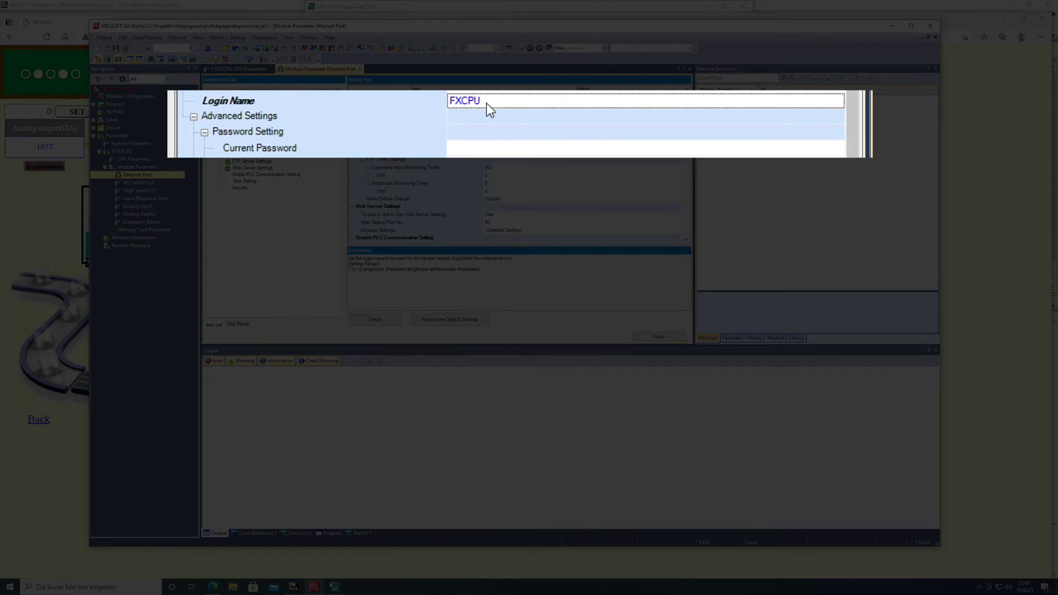
click(487, 103)
key(BackSpace)
key(BackSpace)
key(BackSpace)
key(BackSpace)
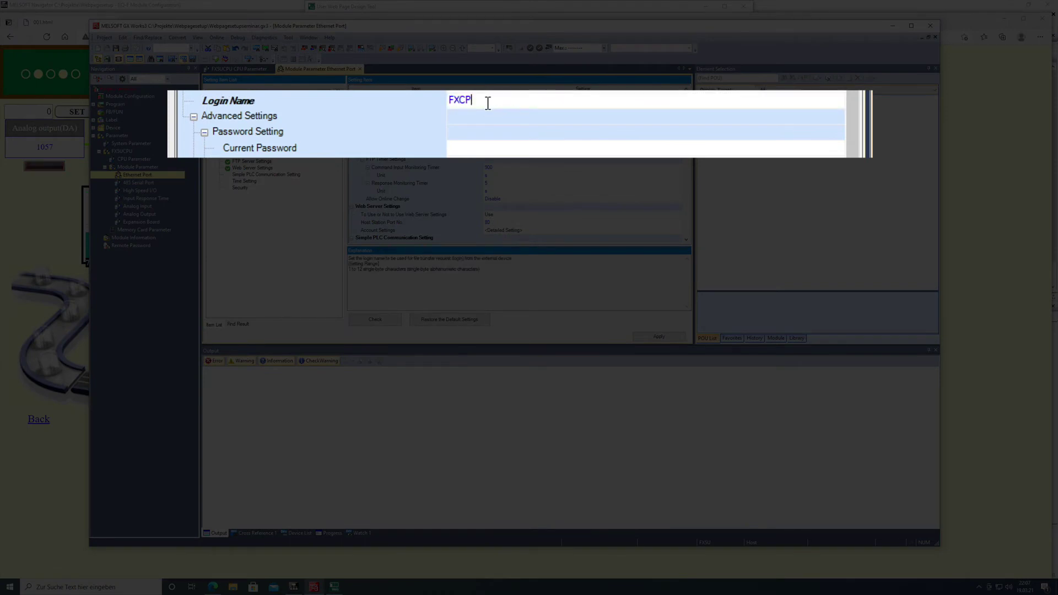
text(Gerd)
key(BackSpace)
key(BackSpace)
key(BackSpace)
key(BackSpace)
key(BackSpace)
text(Gerd)
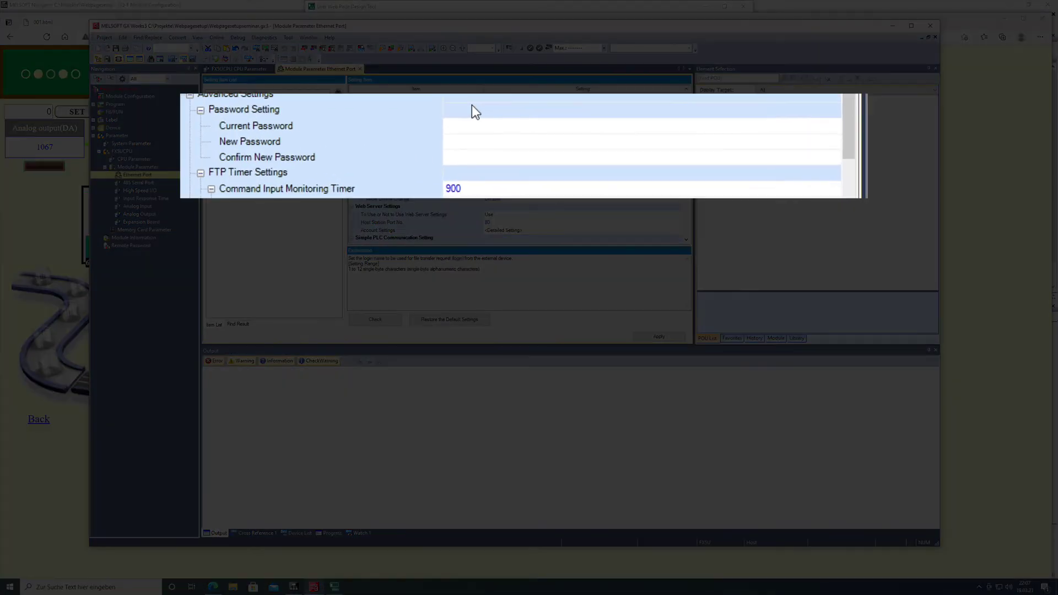
Enter the current factory FTP password, then the new password and its confirmation
click(503, 127)
click(465, 126)
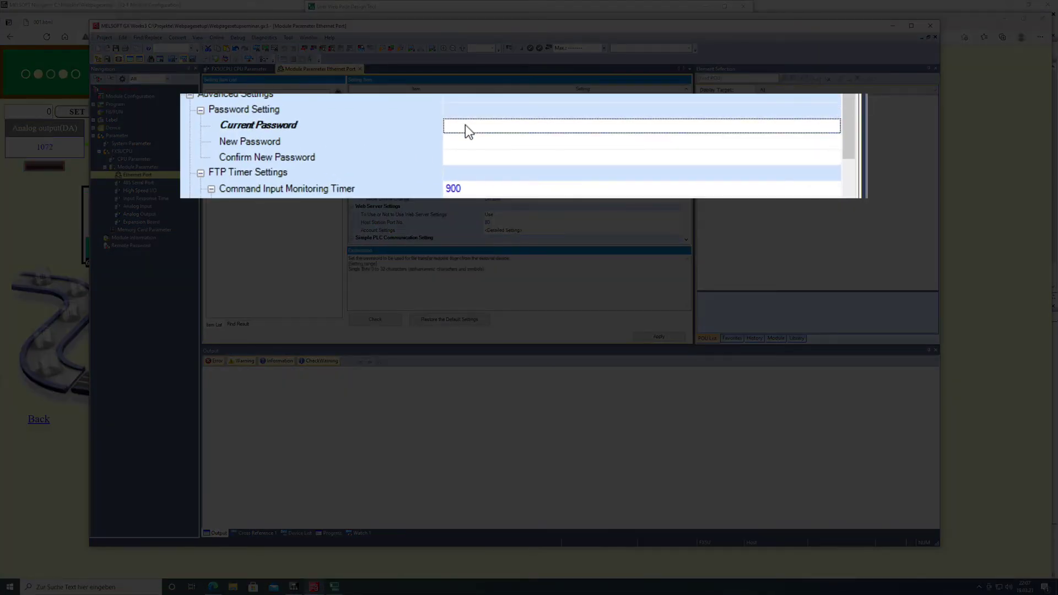
click(465, 125)
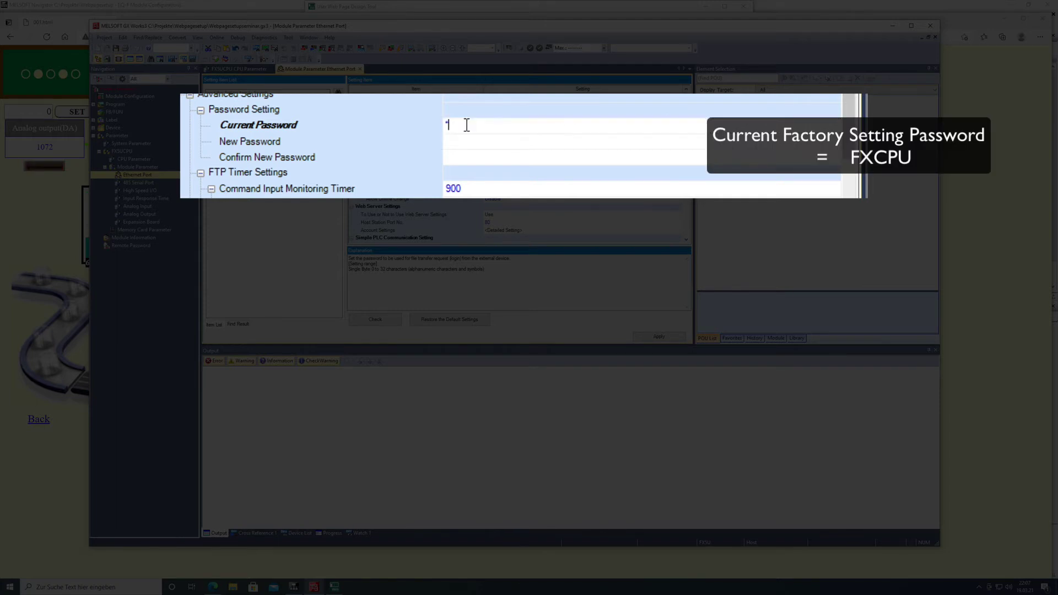
text(FXCPU)
click(461, 142)
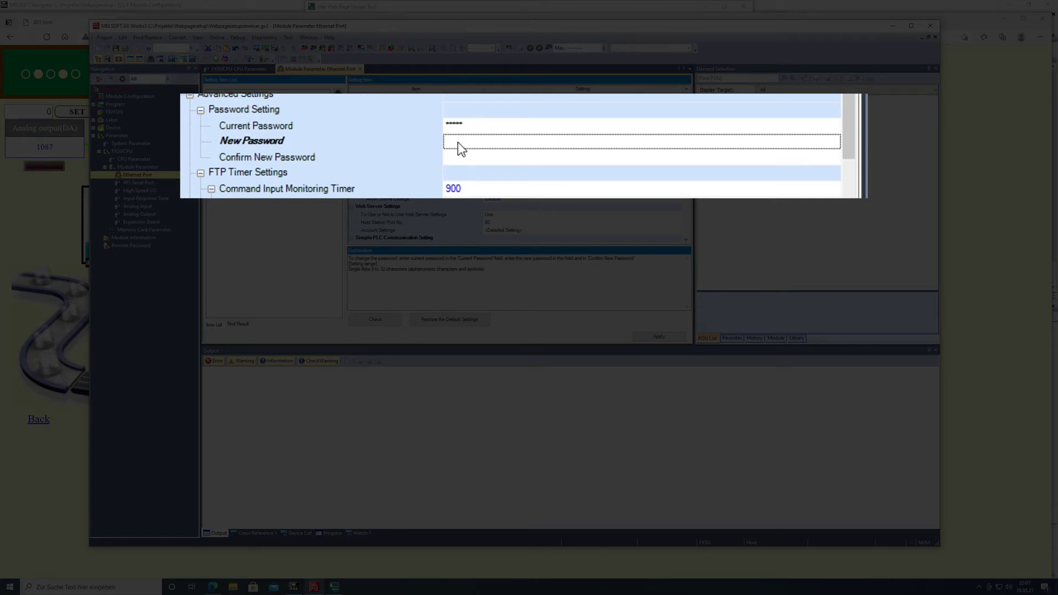
click(460, 148)
text(********)
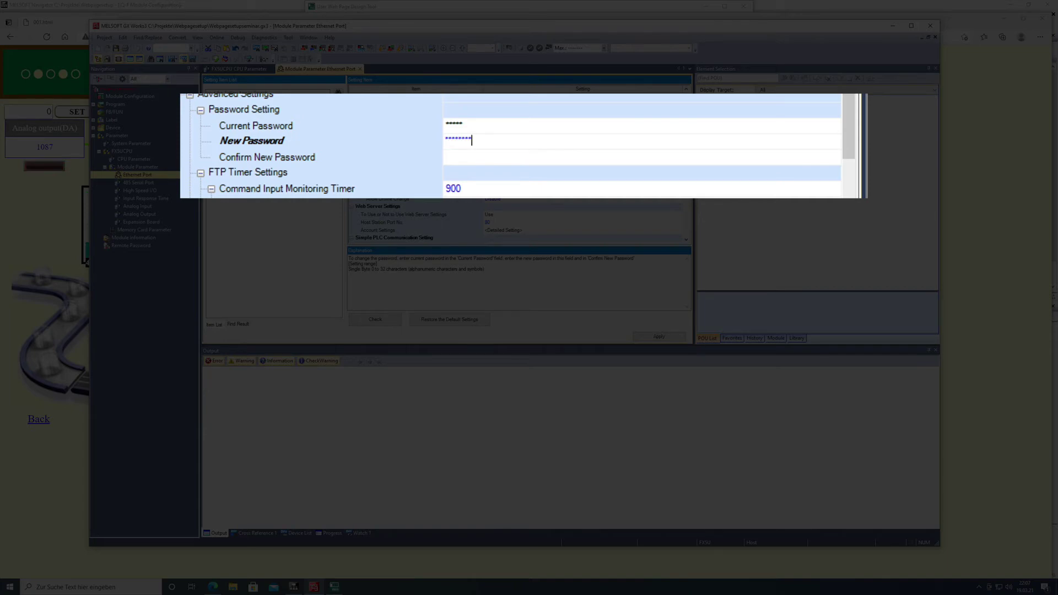
text(***)
click(470, 160)
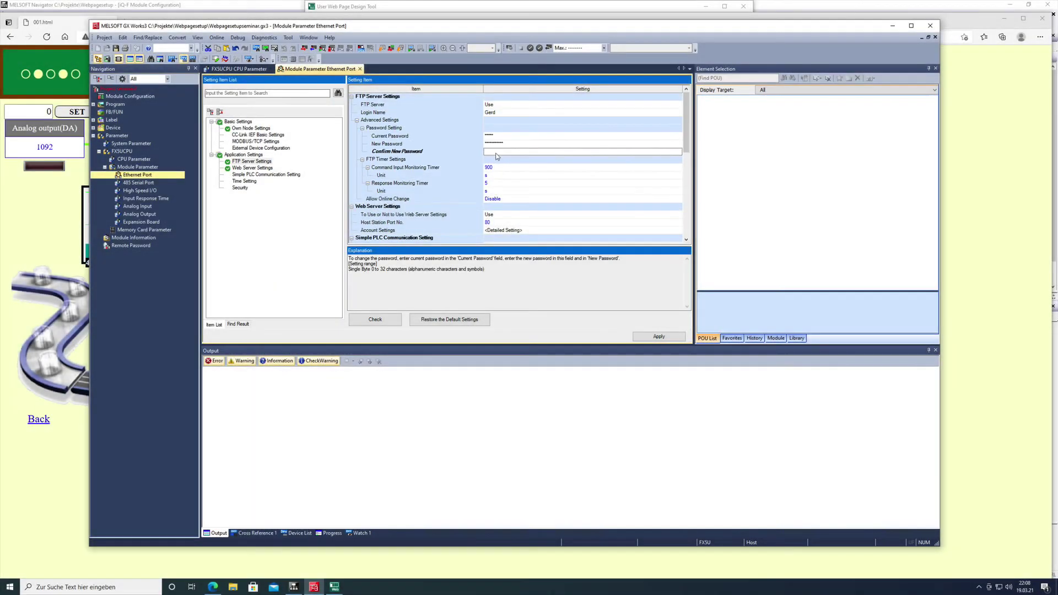
text(*)
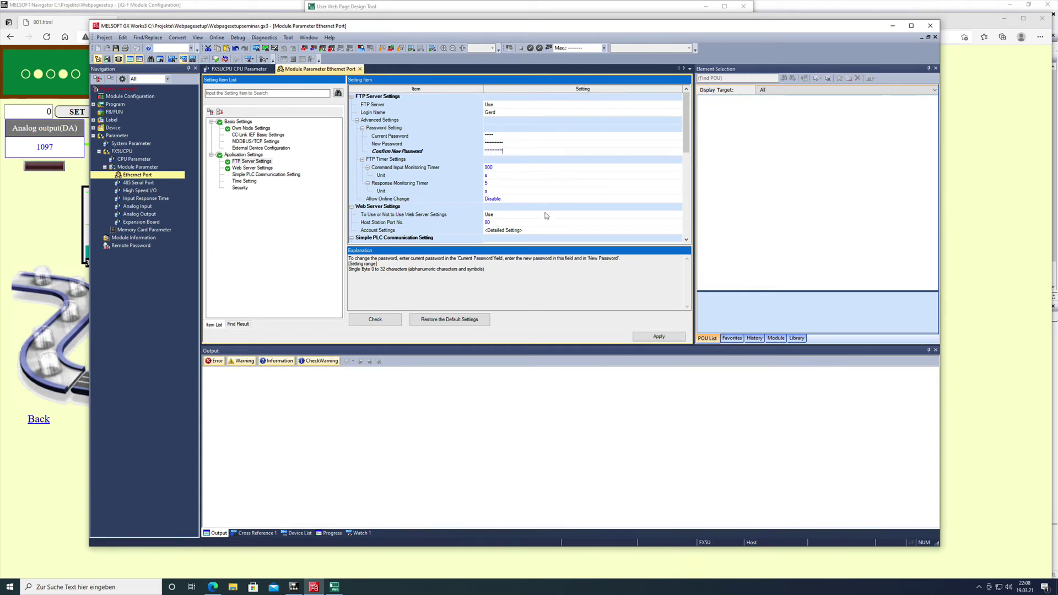
Check the Ethernet Port parameters, apply them, and acknowledge the password-change notice
click(380, 322)
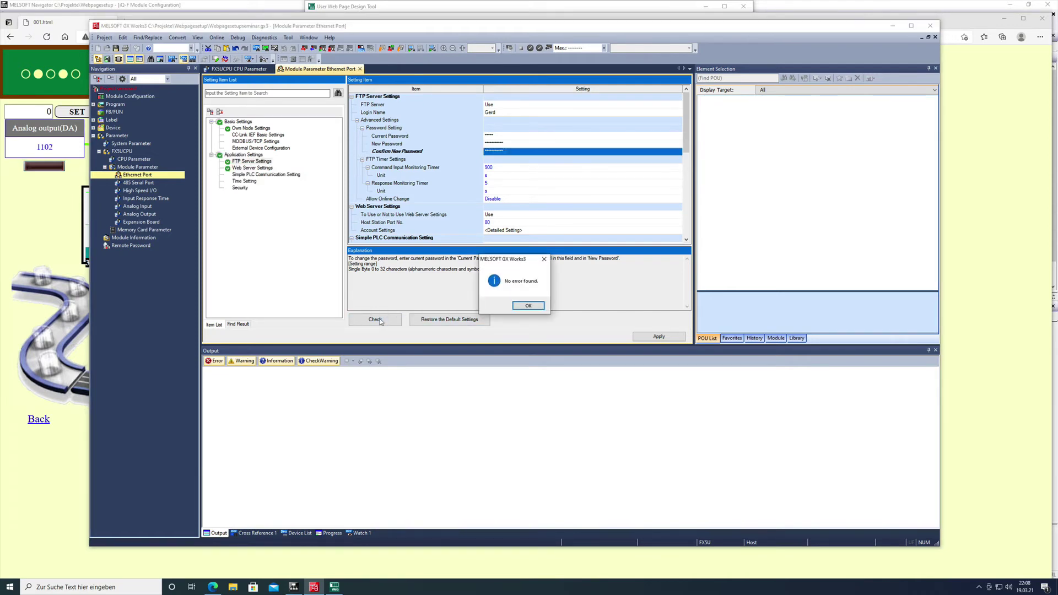
click(523, 307)
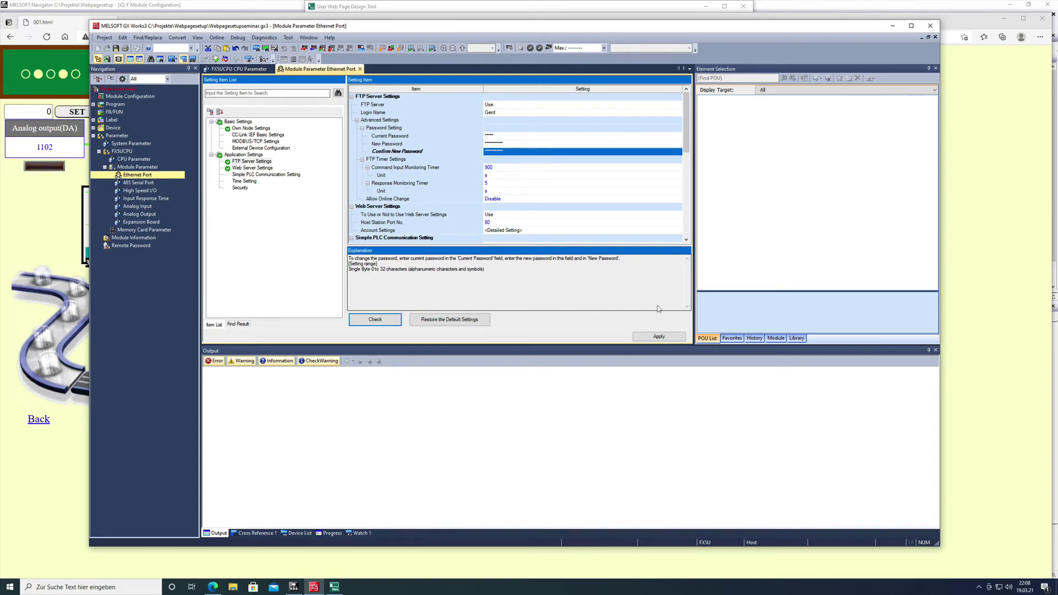
click(657, 338)
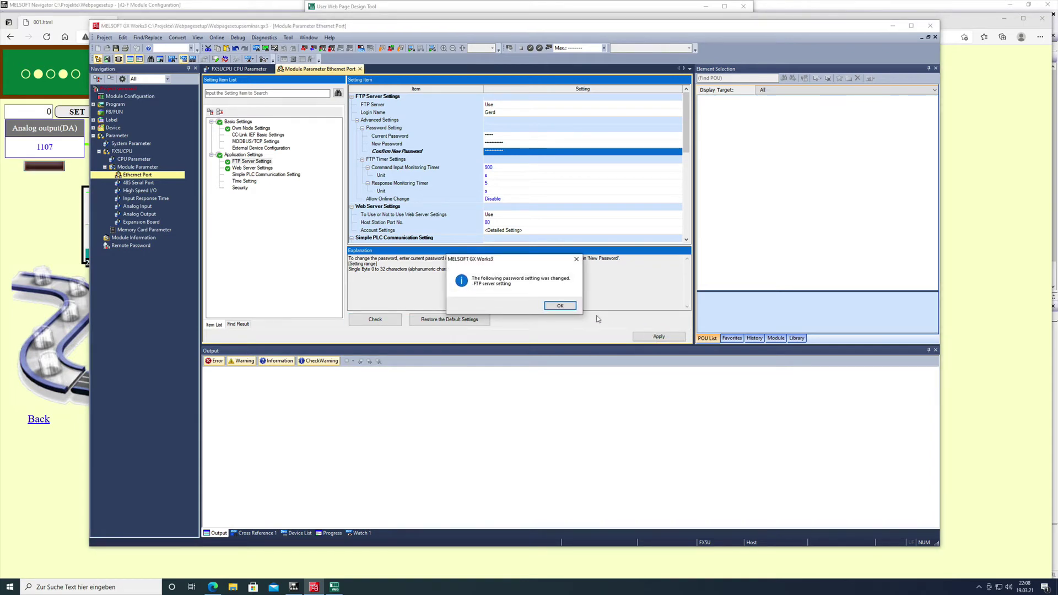
click(559, 305)
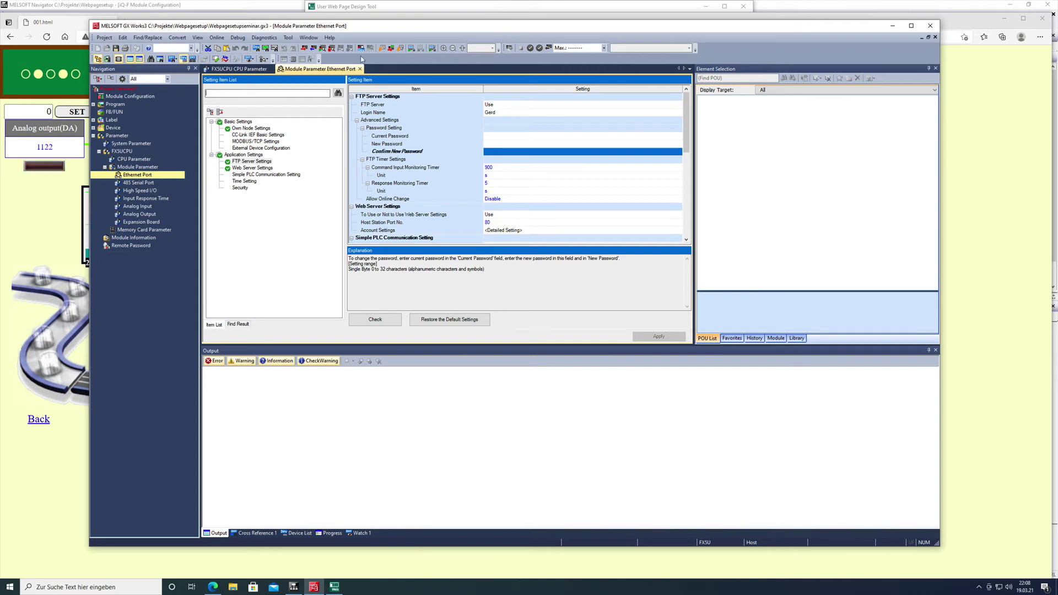
Try writing the whole project to the PLC, acknowledge the unconverted-project error, and close
click(303, 49)
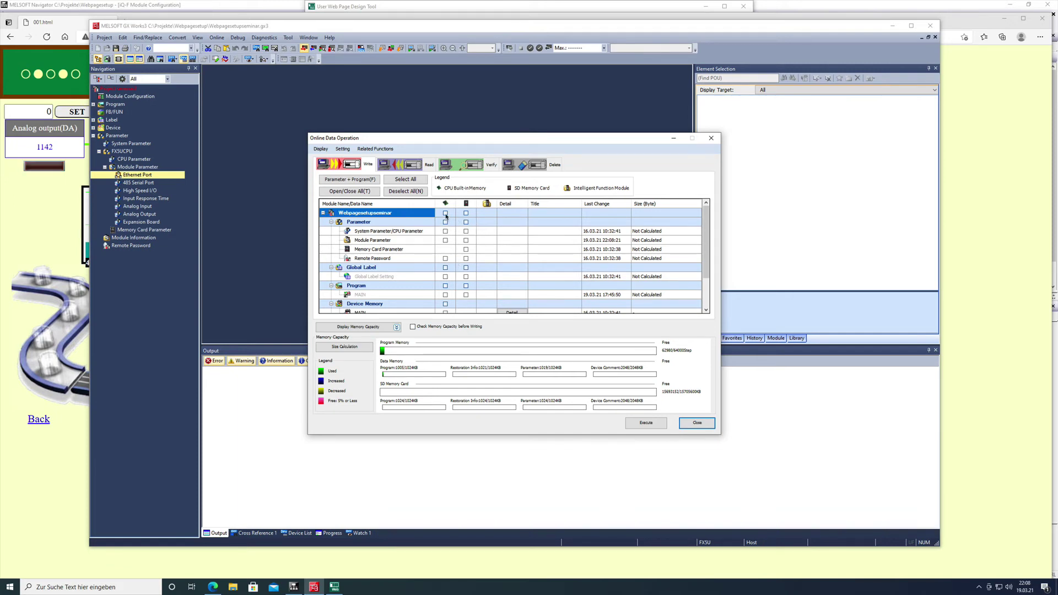
click(445, 213)
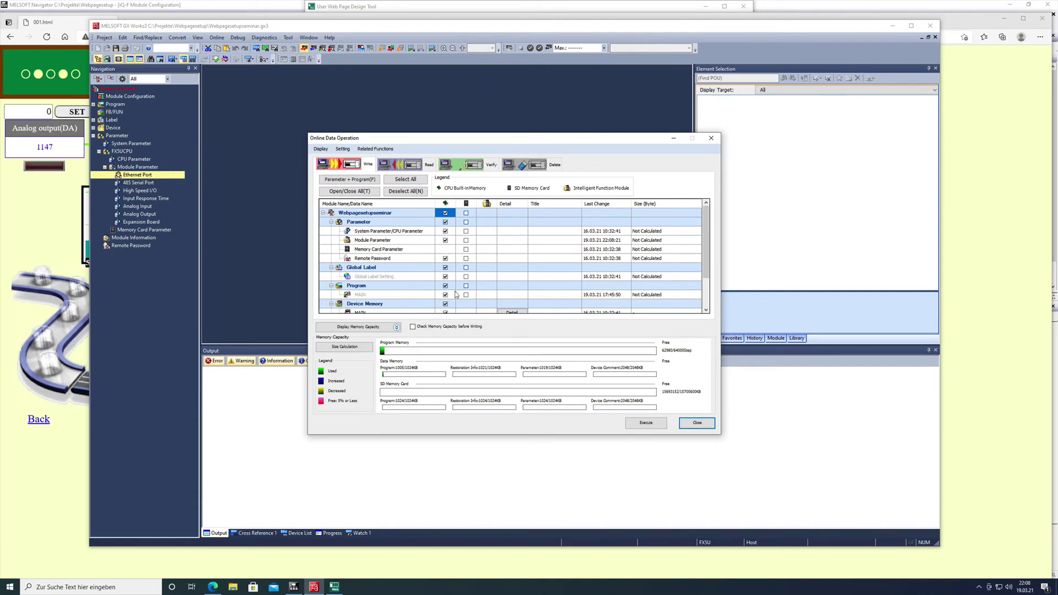
key(super+Tab)
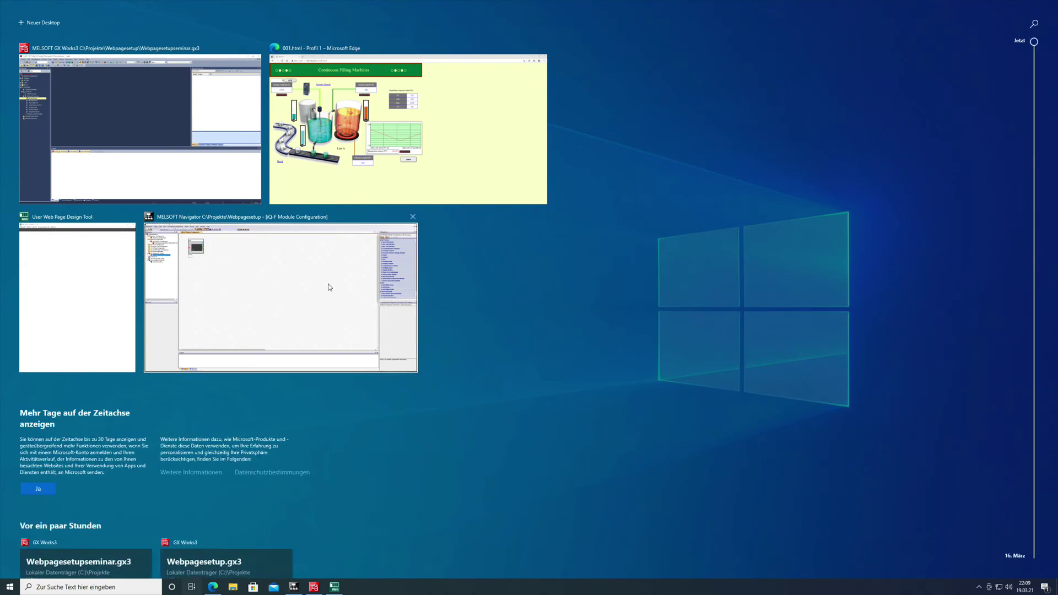
click(305, 280)
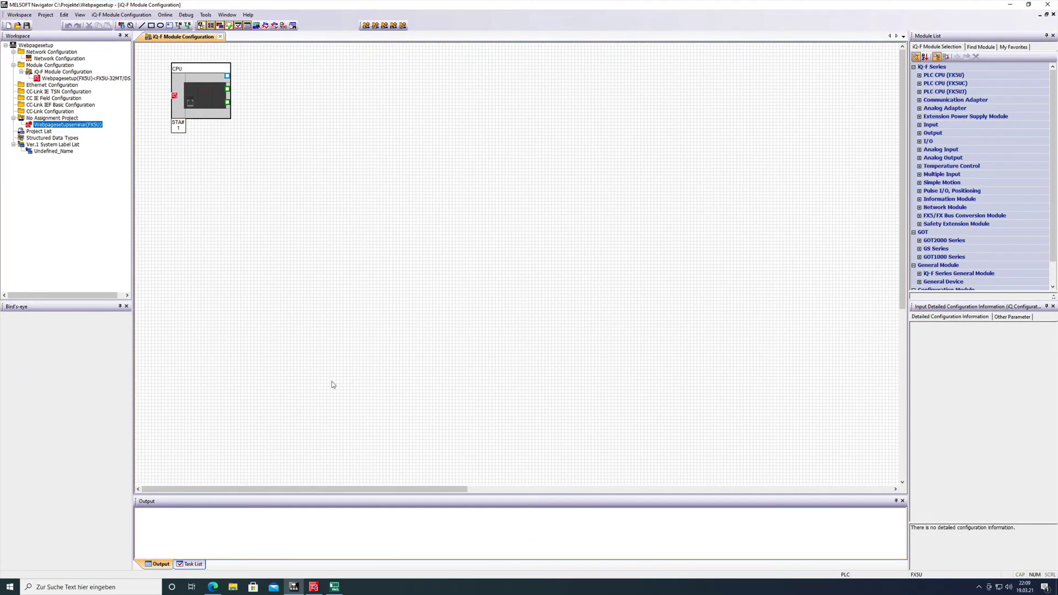
click(314, 587)
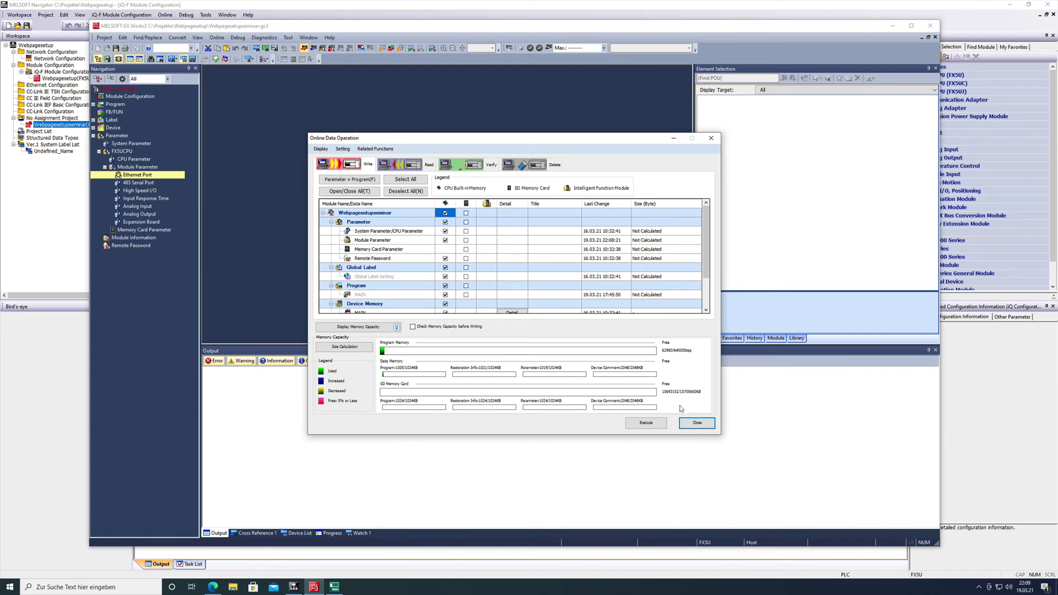
click(646, 422)
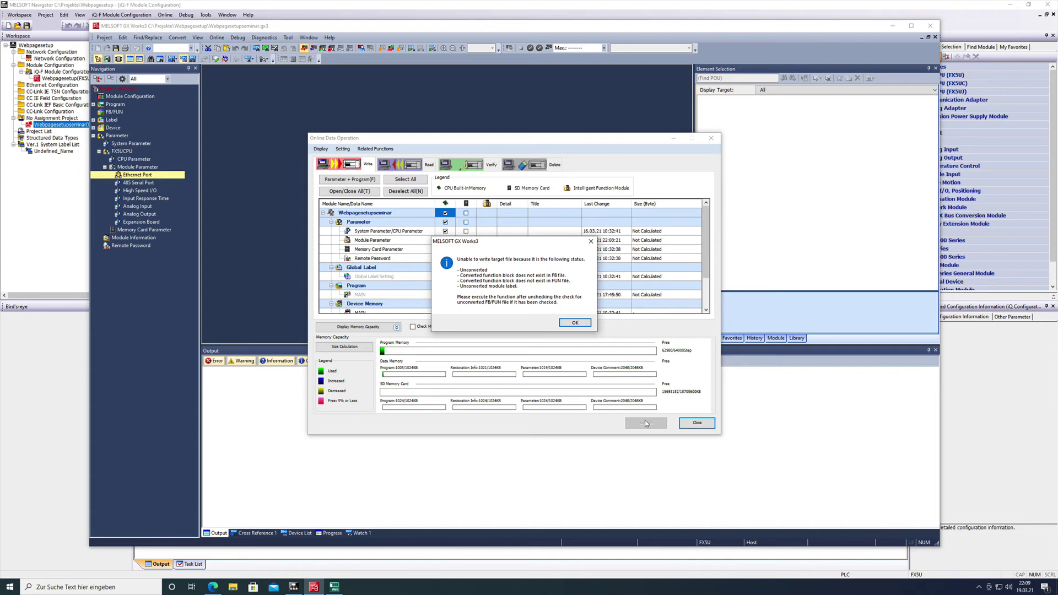
click(580, 324)
click(696, 422)
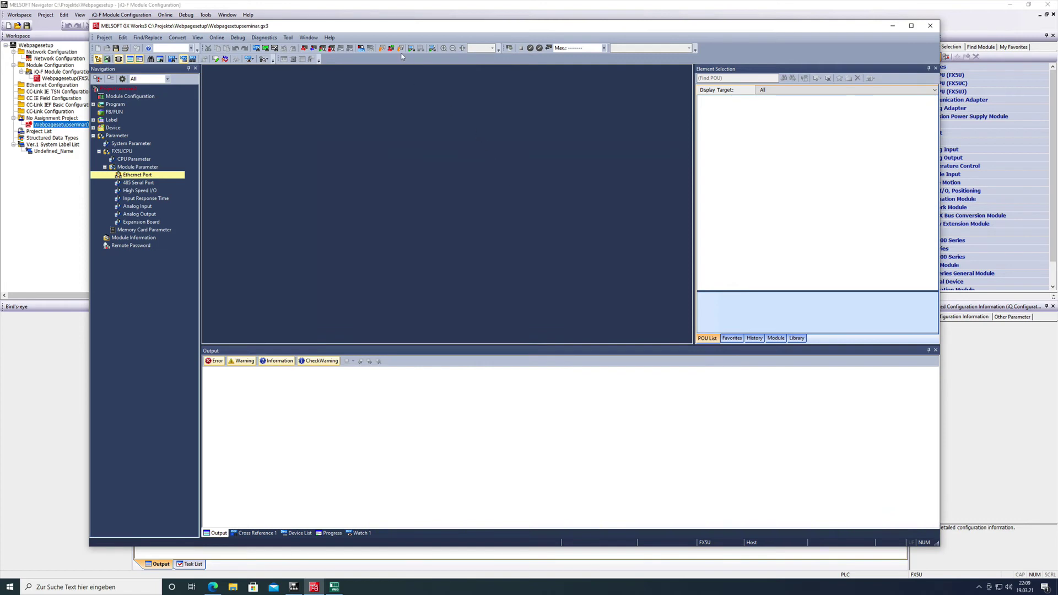
Rebuild all programs with 0 errors and 0 warnings, then reopen Write to PLC
click(400, 49)
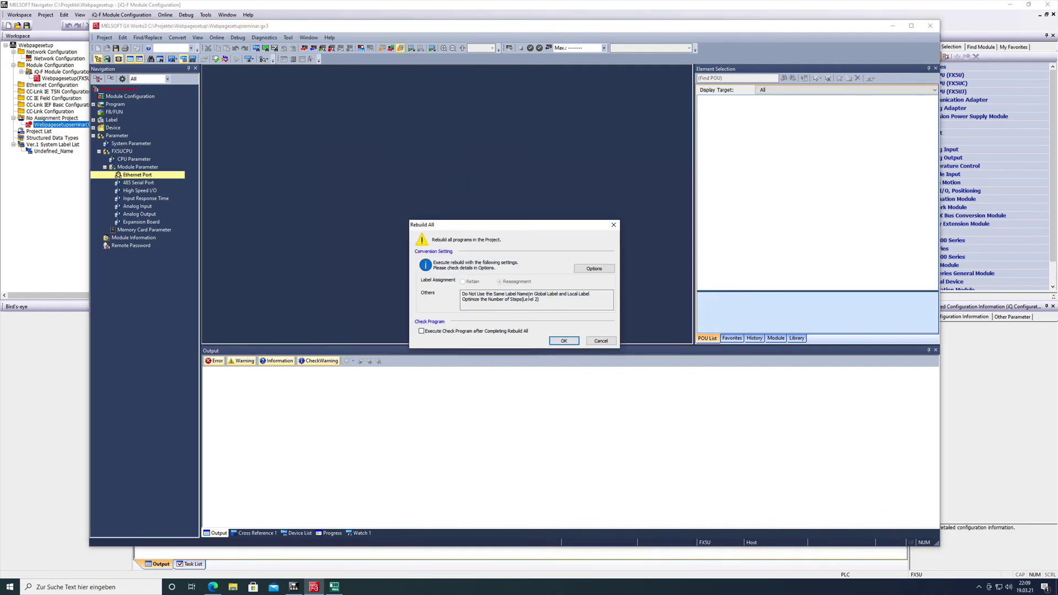
click(567, 341)
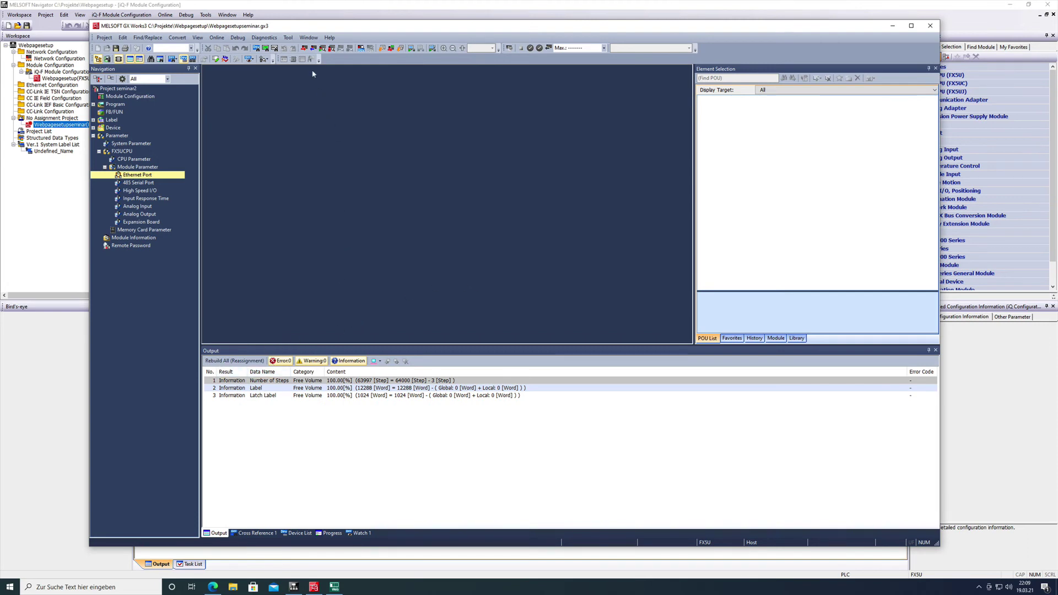
click(303, 48)
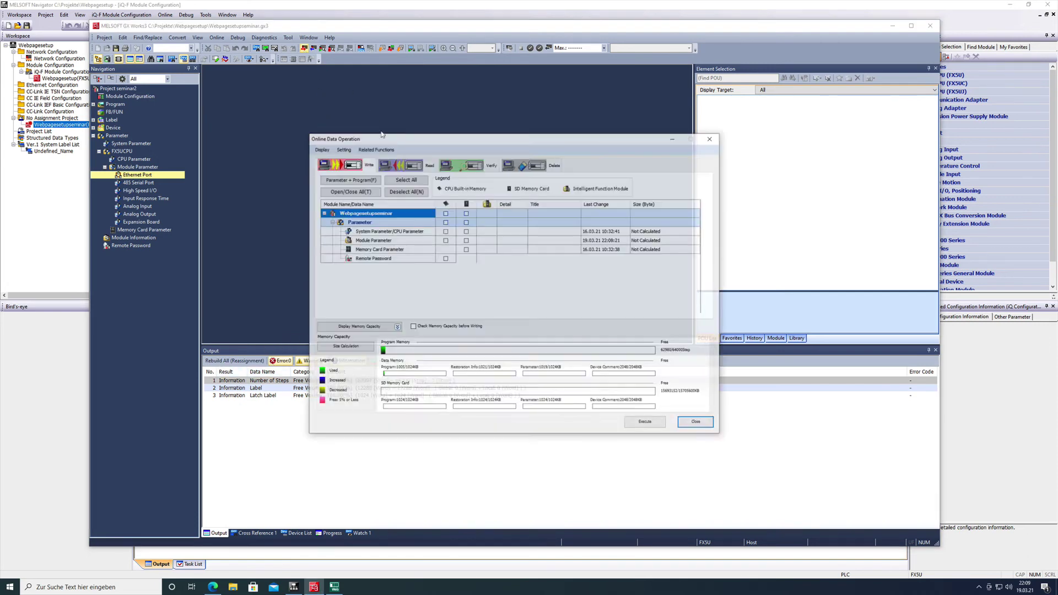
Select all project data for writing to CPU built-in memory and execute the write
click(445, 213)
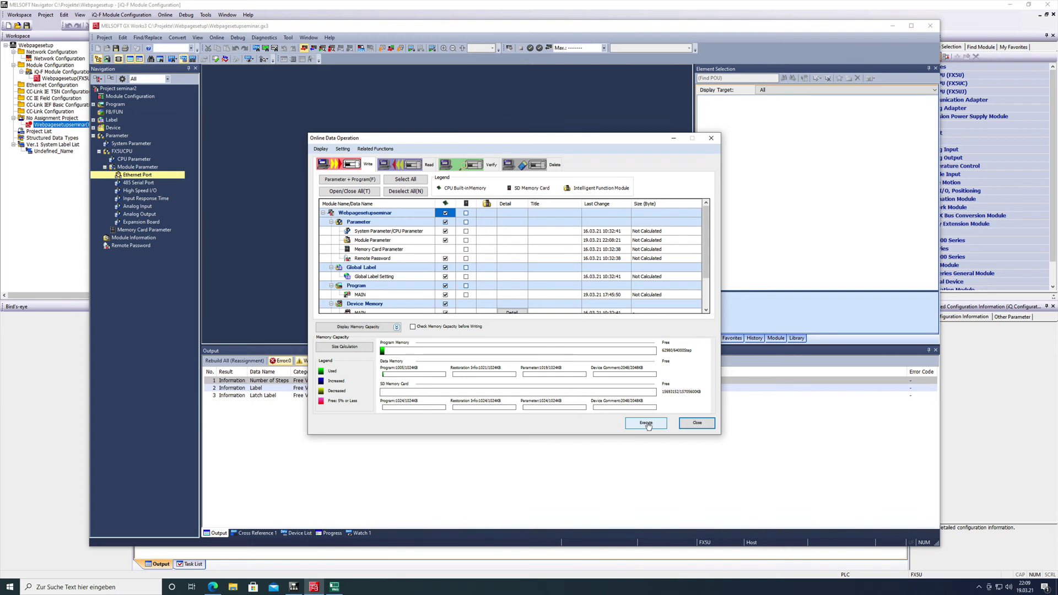
click(647, 423)
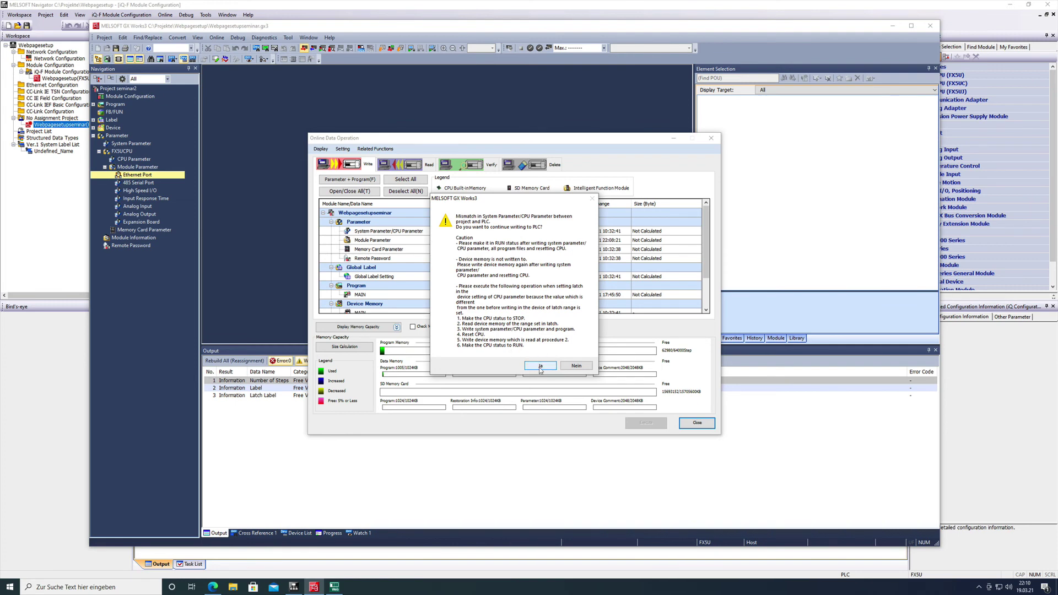
Accept the CPU parameter mismatch, remote STOP and overwrite of all files, then acknowledge the device comment and CPU reset notices
click(540, 366)
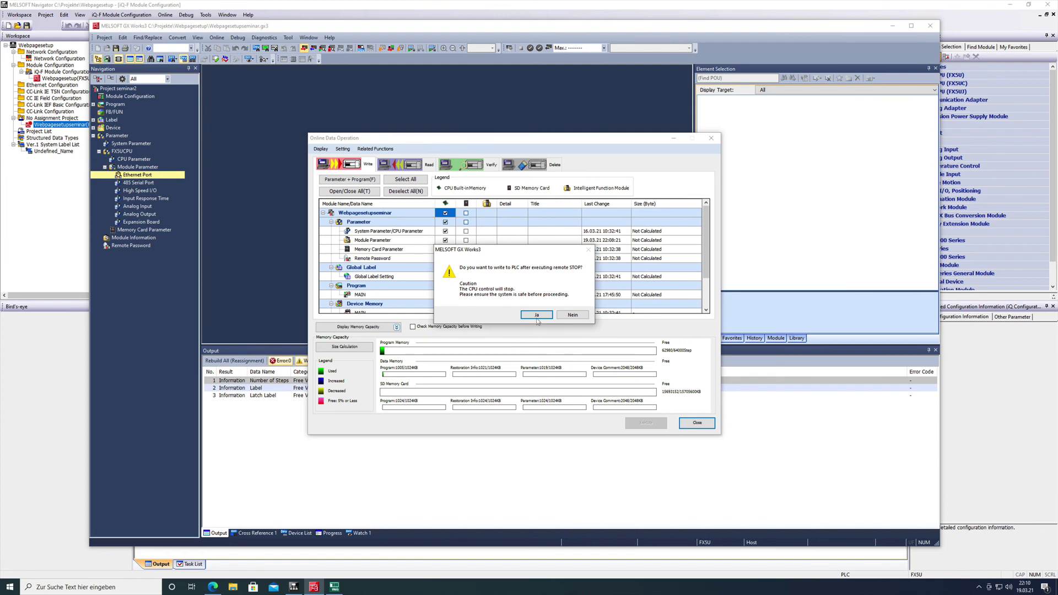
click(537, 317)
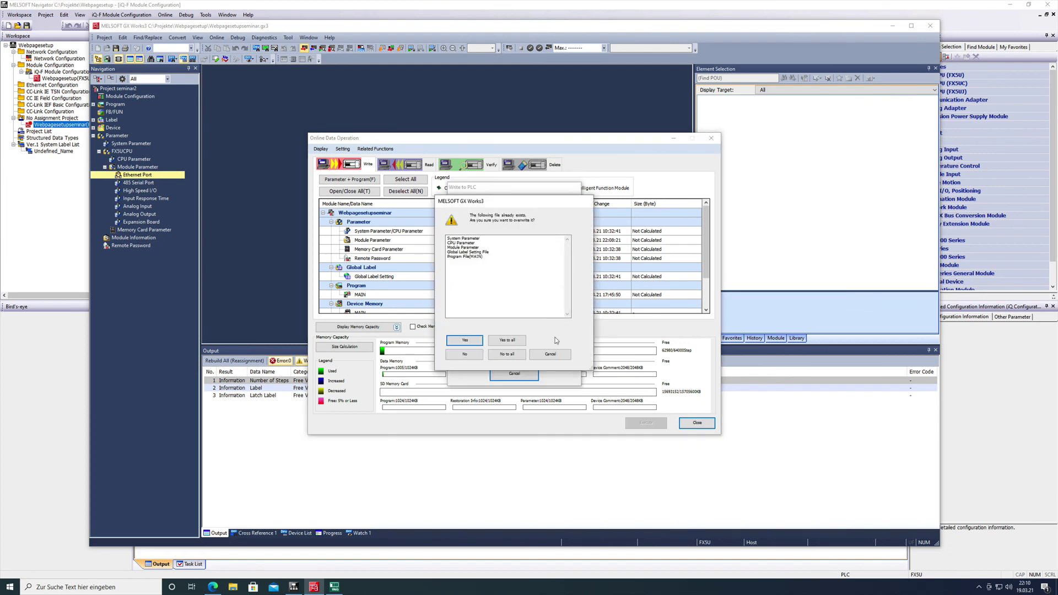
click(460, 341)
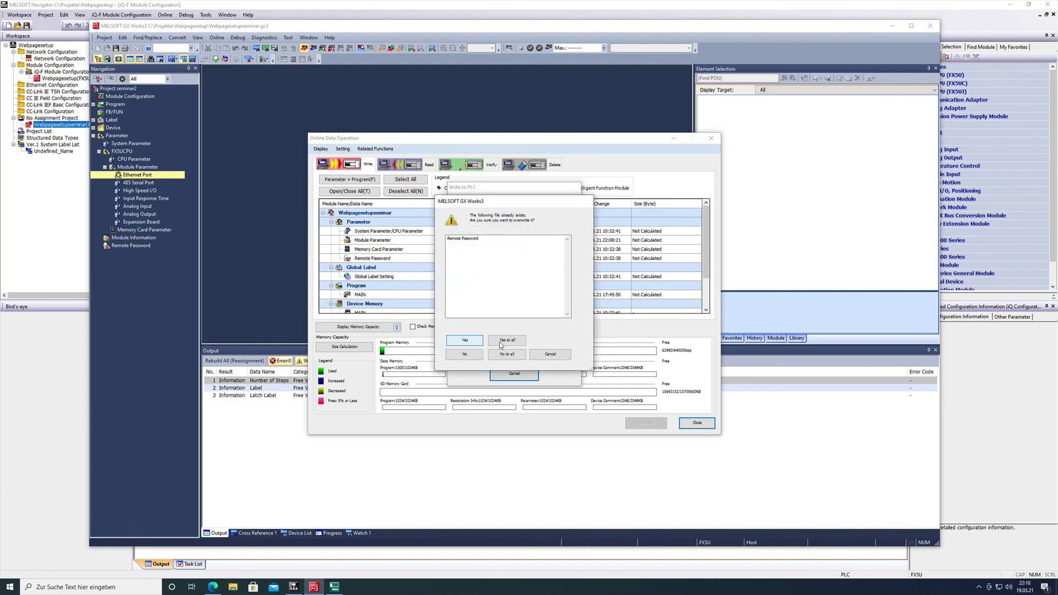
click(507, 340)
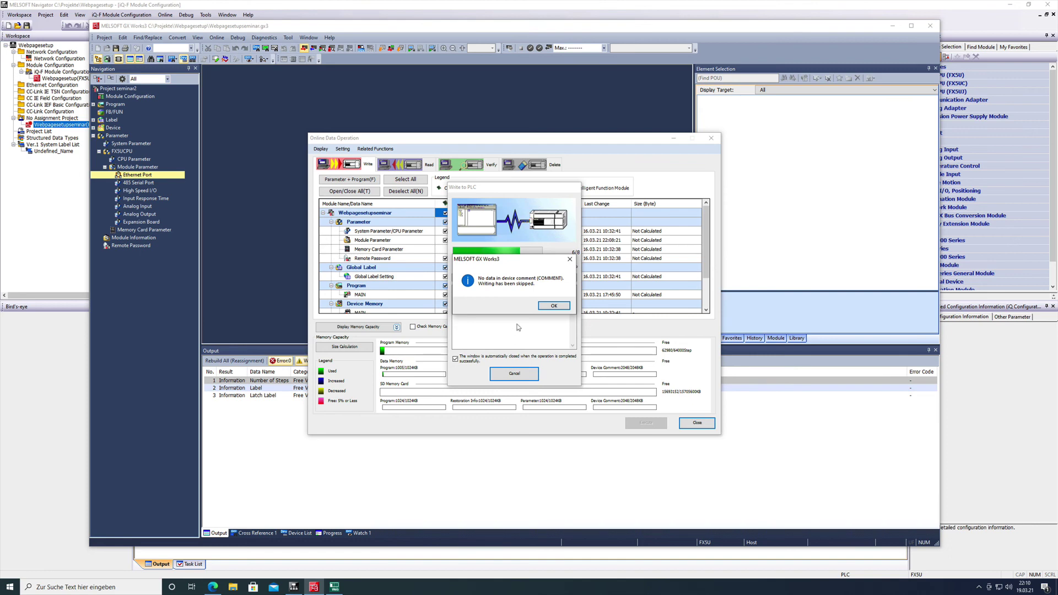
click(554, 305)
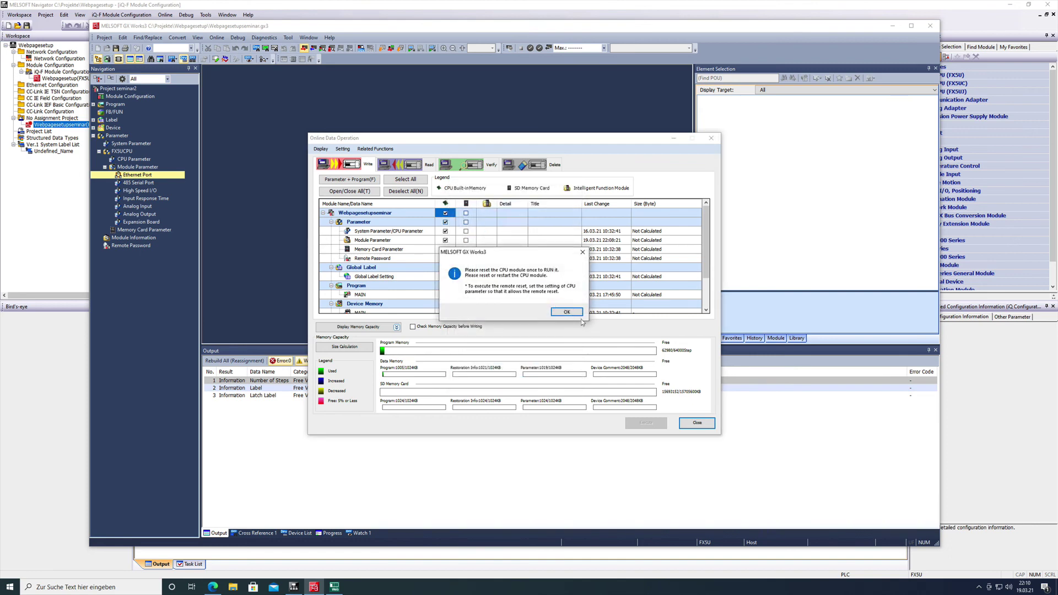
click(573, 313)
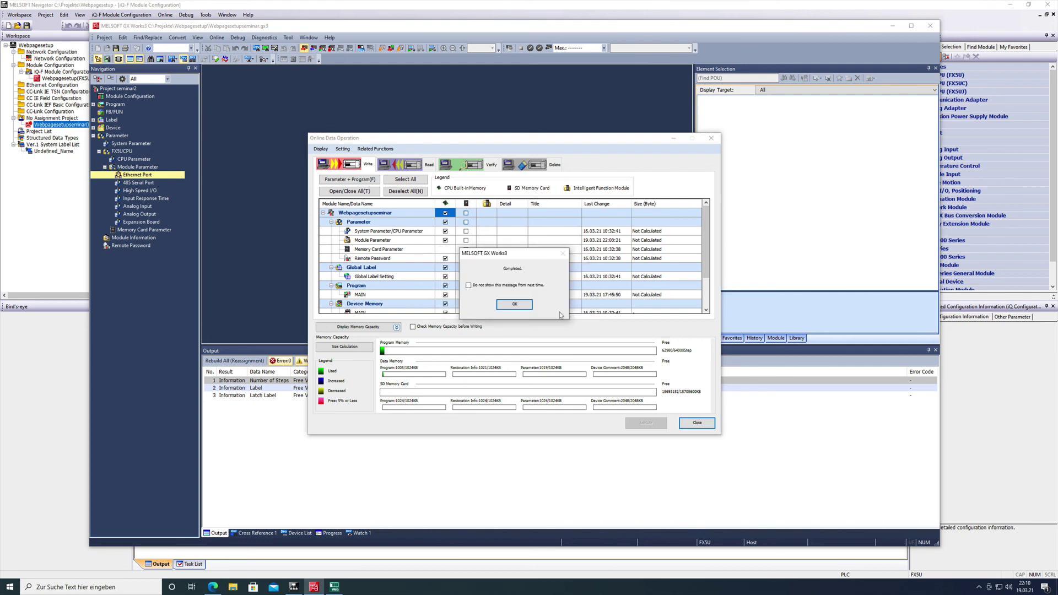
click(516, 305)
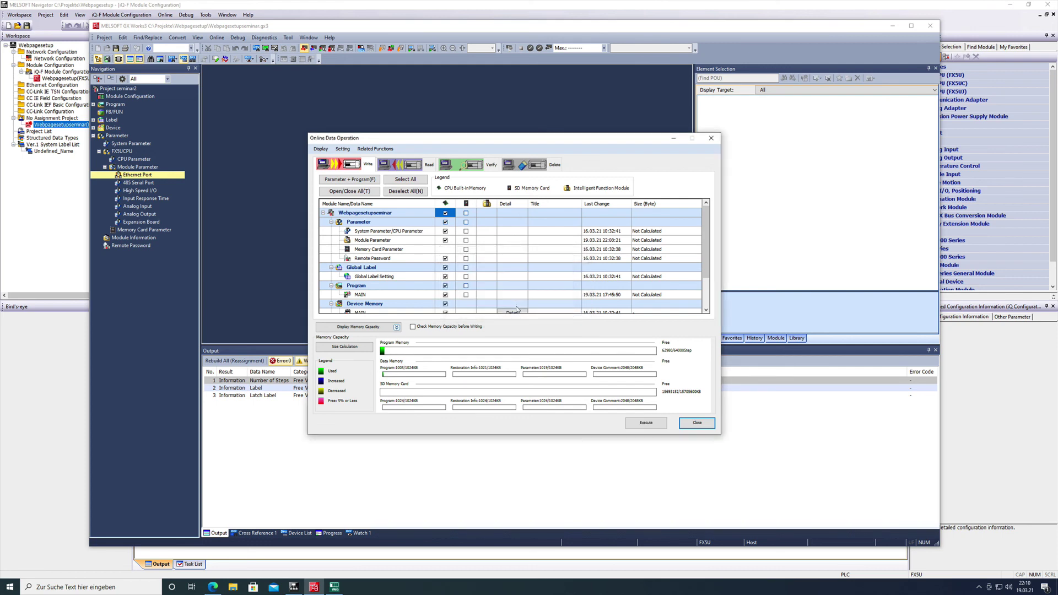